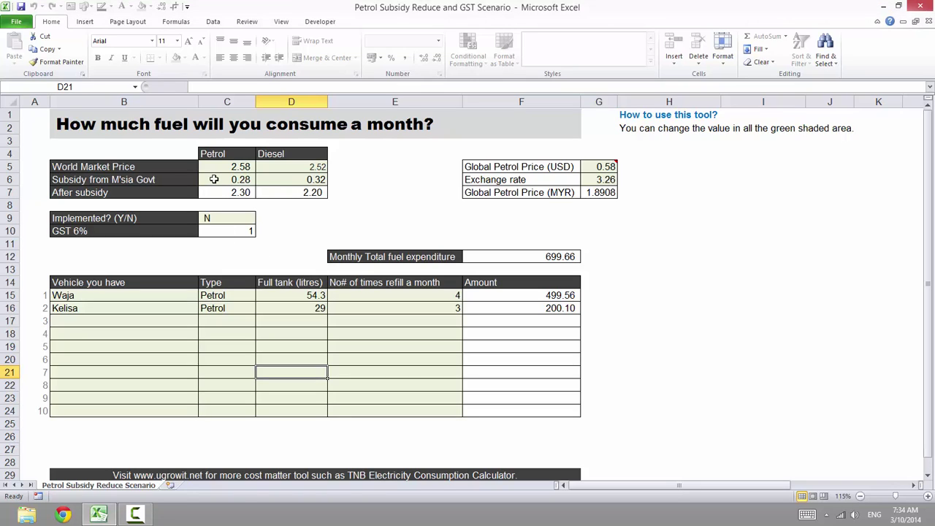
Set the petrol subsidy from the Malaysian government in cell C6 to 0.48
click(214, 182)
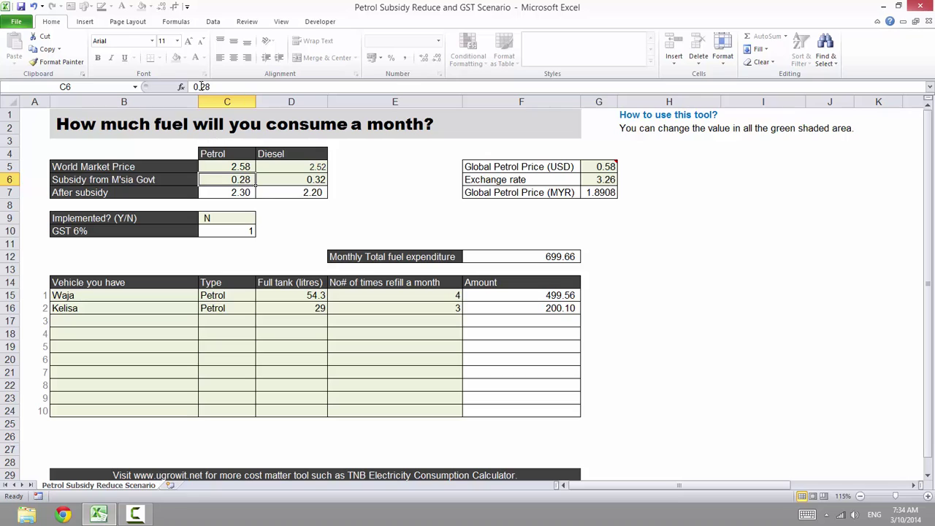
drag(201, 86, 209, 86)
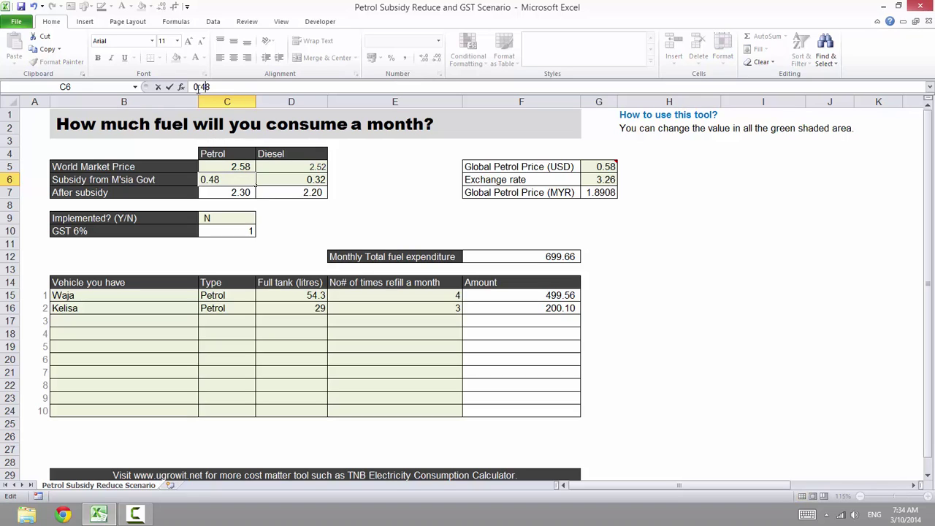
key(Return)
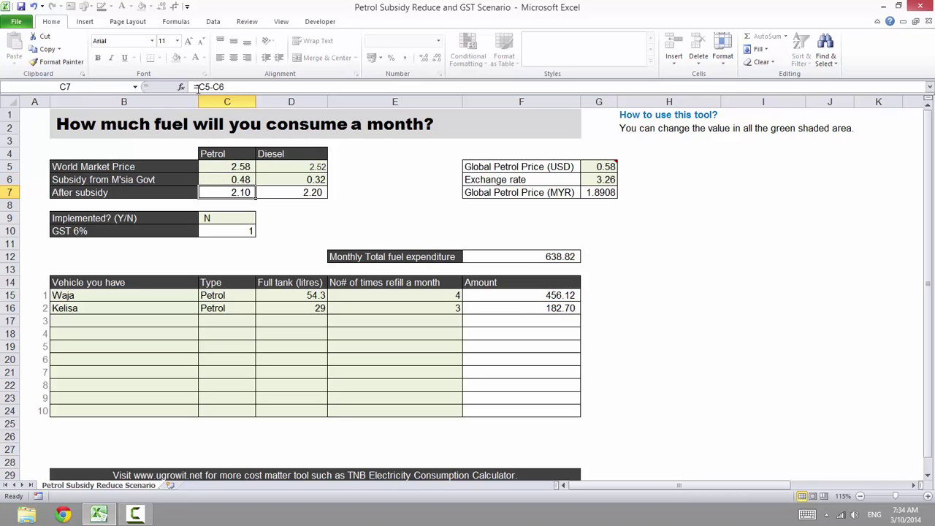
click(219, 181)
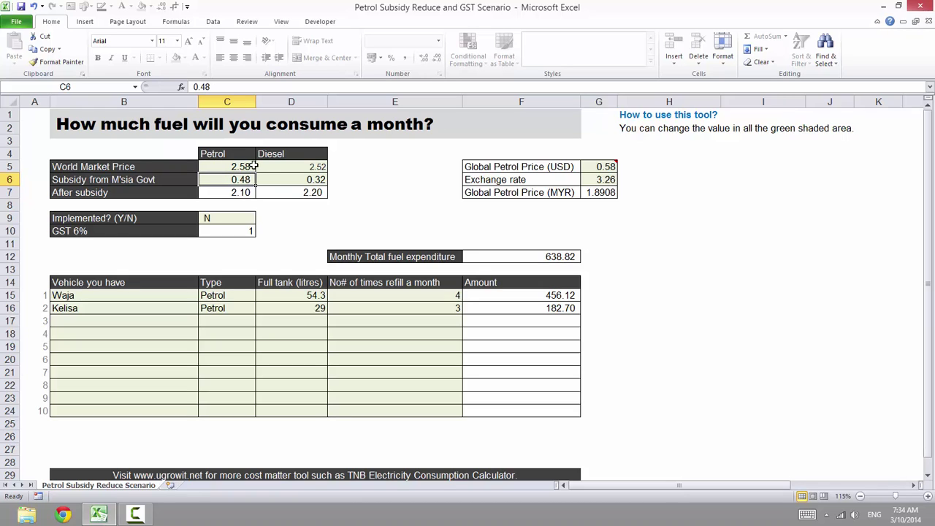
Switch the Waja's fuel type to Diesel, and return it to Petrol
click(211, 294)
click(260, 295)
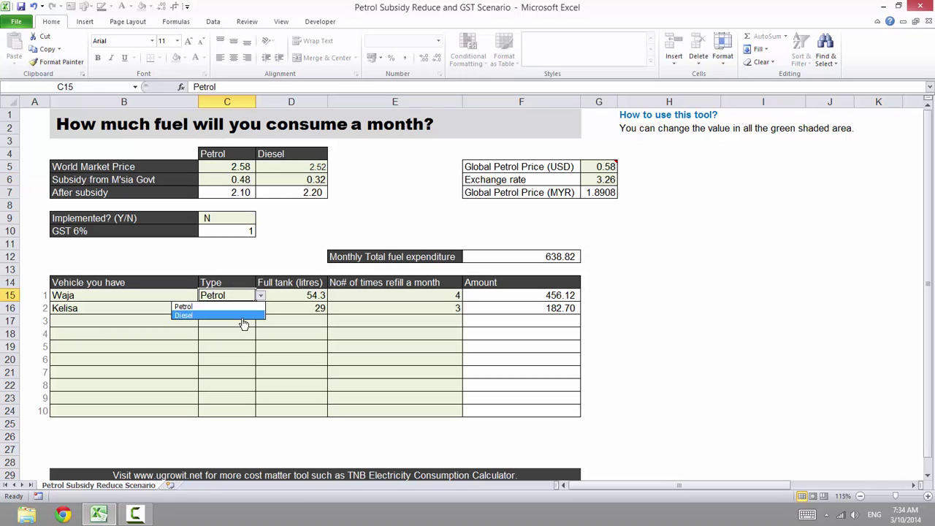
click(242, 317)
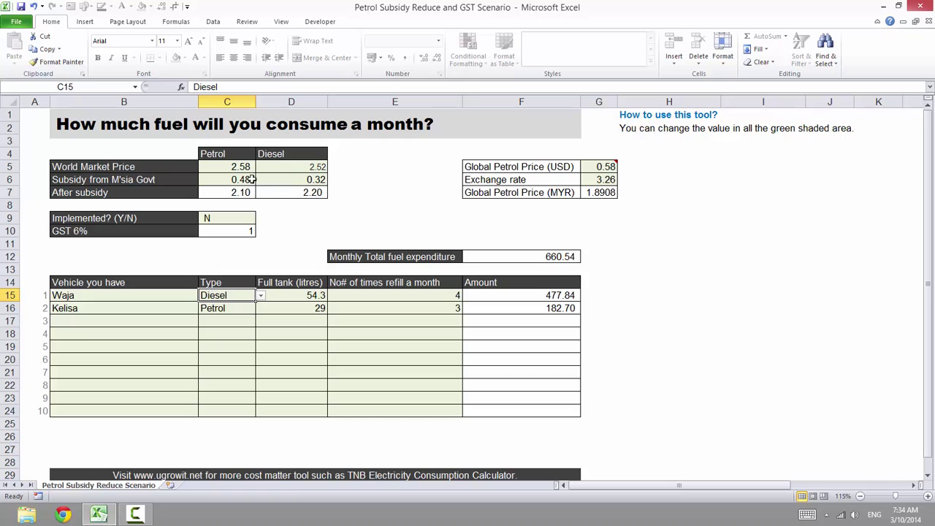
click(258, 295)
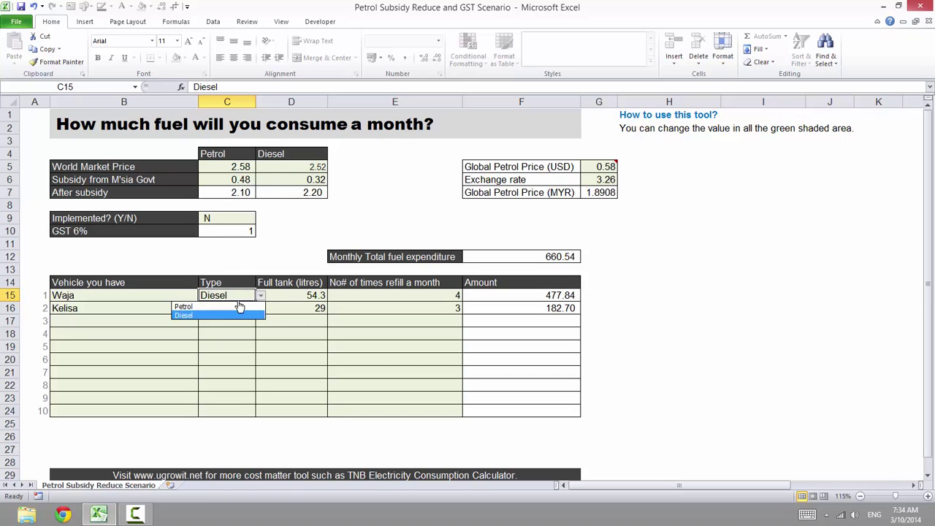
click(235, 308)
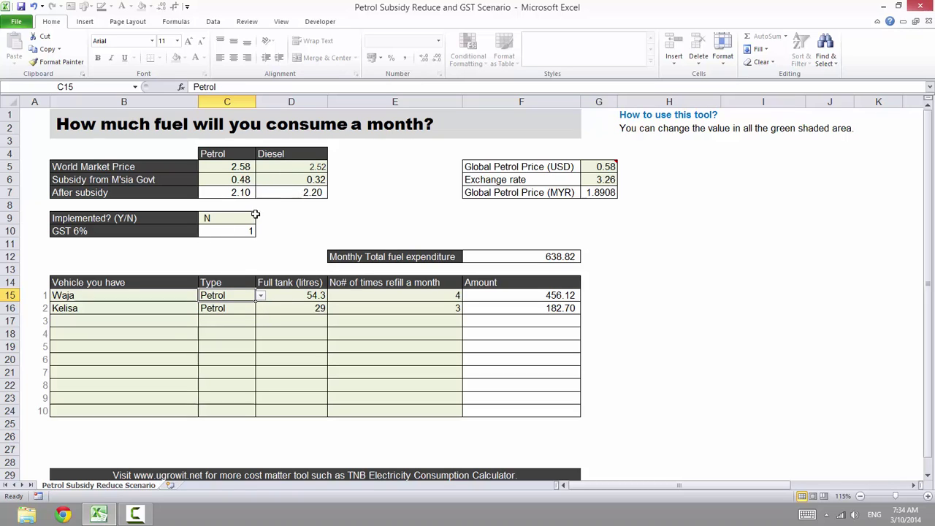
Set the GST Implemented option to Y, and return it to N
click(209, 218)
click(260, 219)
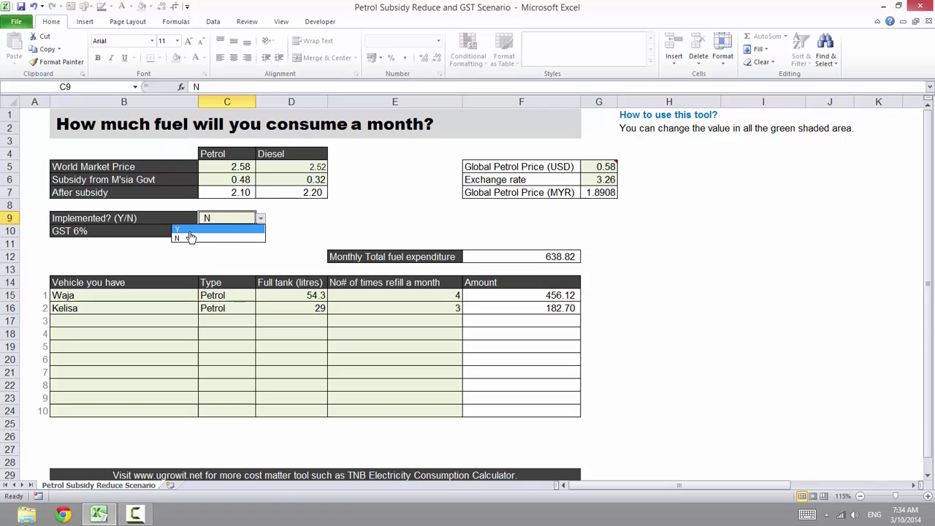
click(189, 231)
click(260, 219)
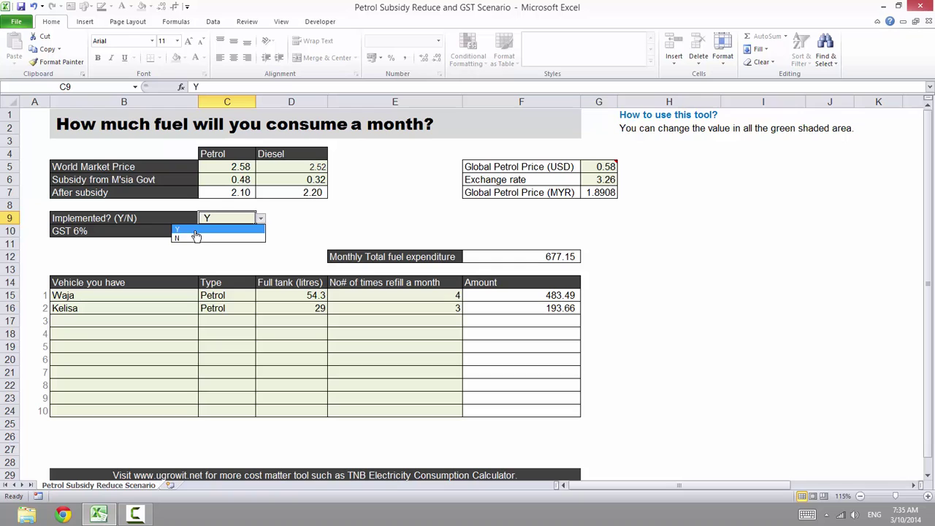
click(189, 239)
click(399, 229)
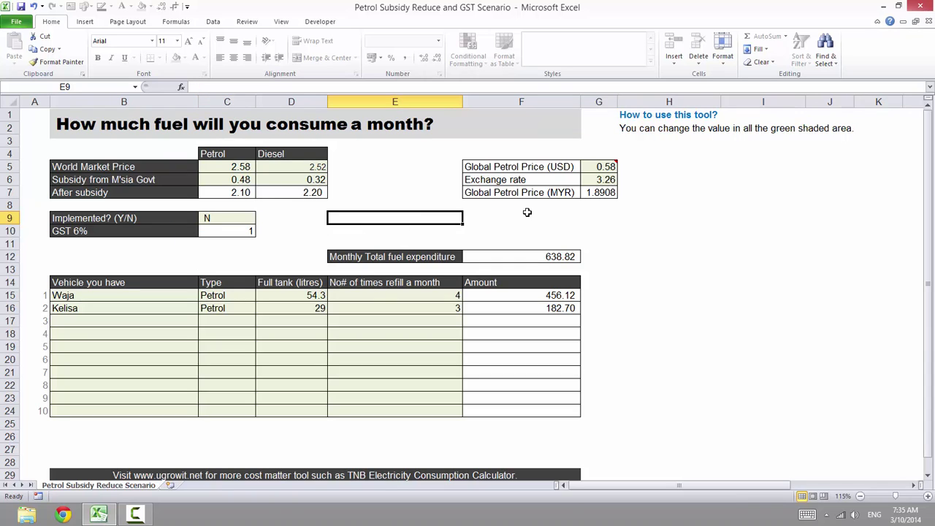
click(727, 235)
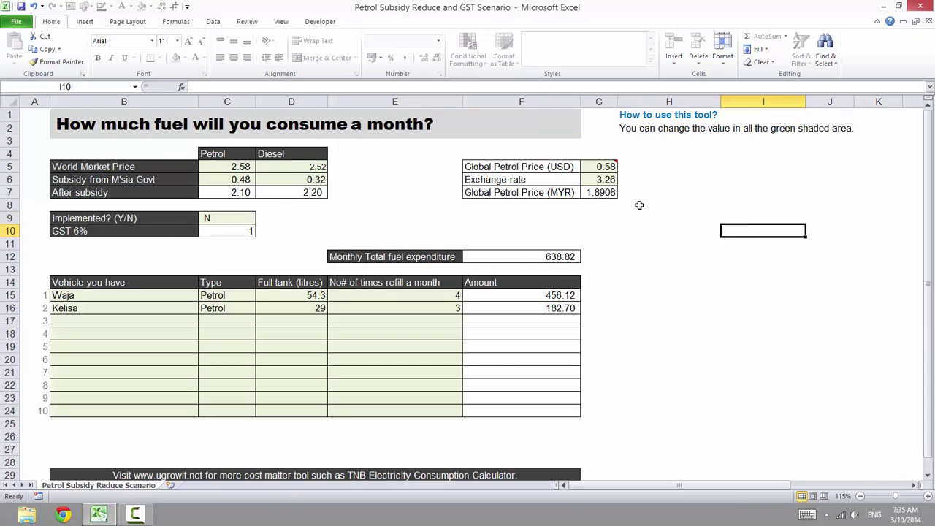
Create a what-if scenario named Base with C6 as the changing cell, keeping its value at 0.48
click(212, 22)
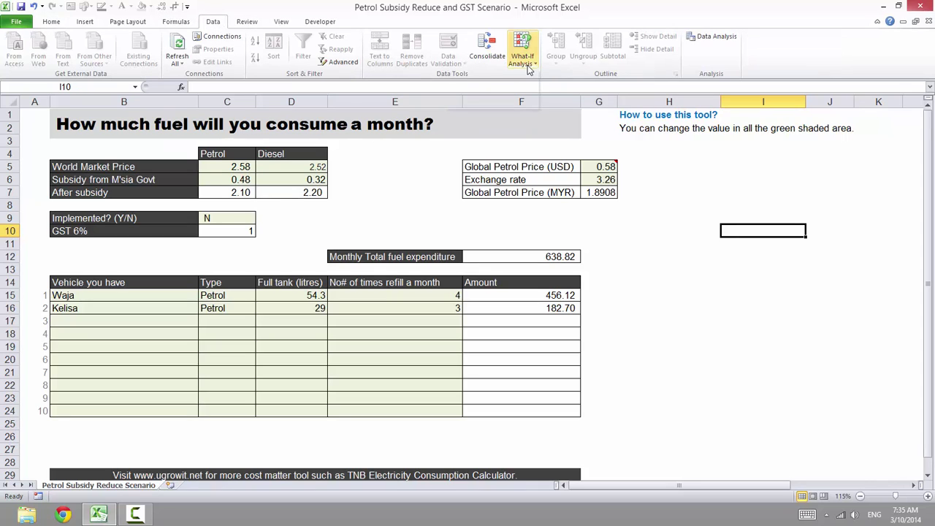
click(521, 62)
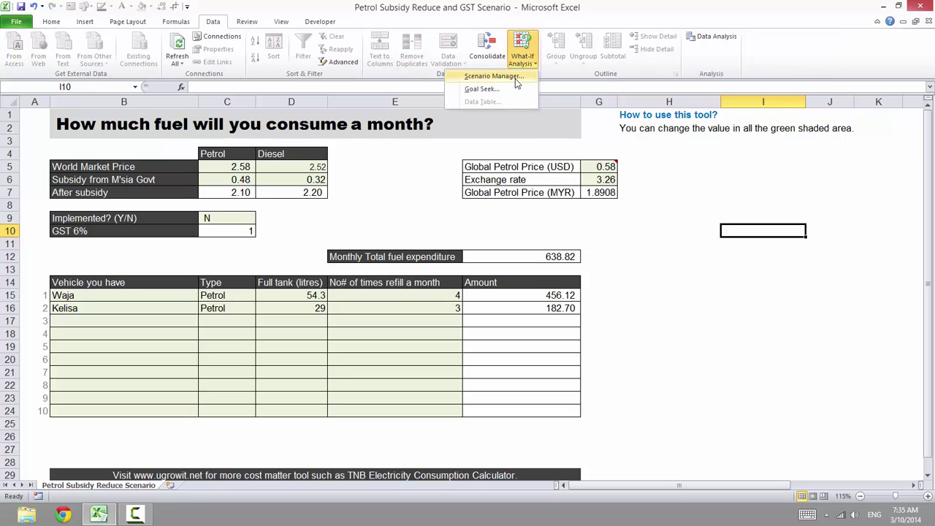
click(515, 78)
click(829, 95)
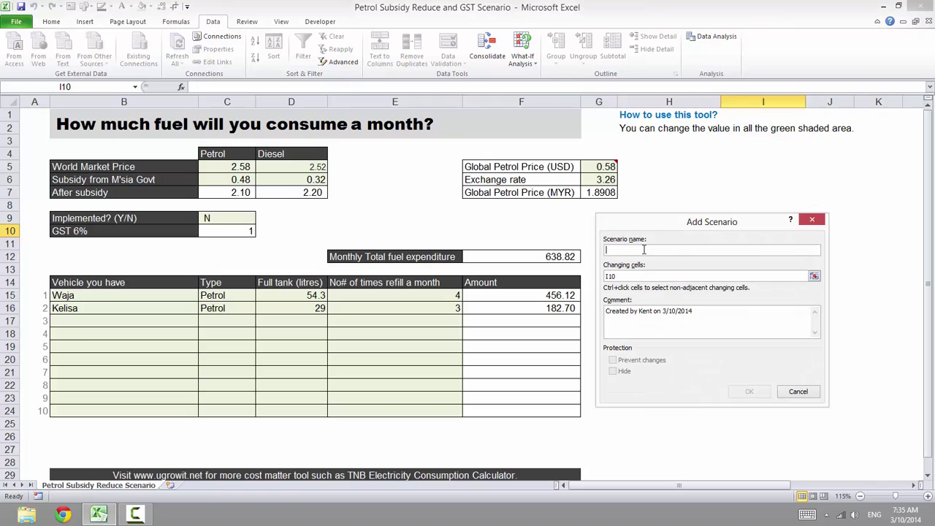
text(Base)
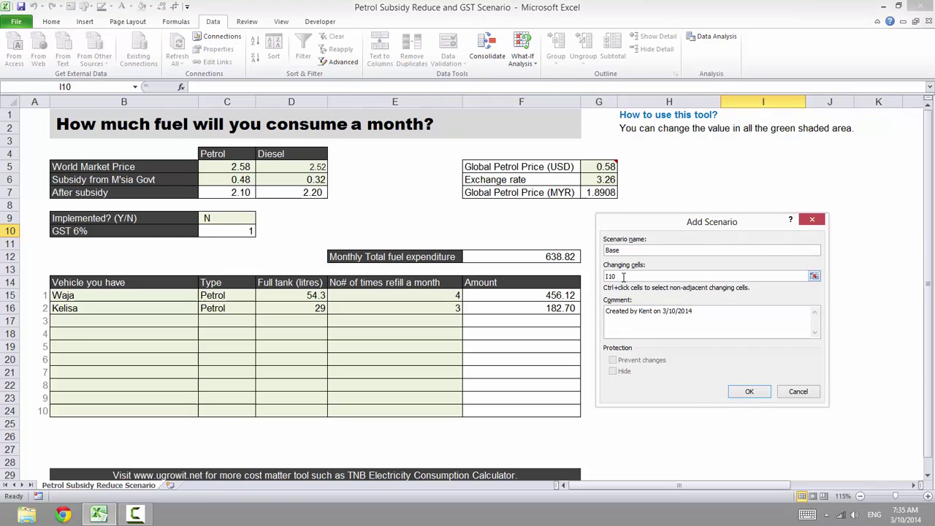
key(Tab)
click(229, 179)
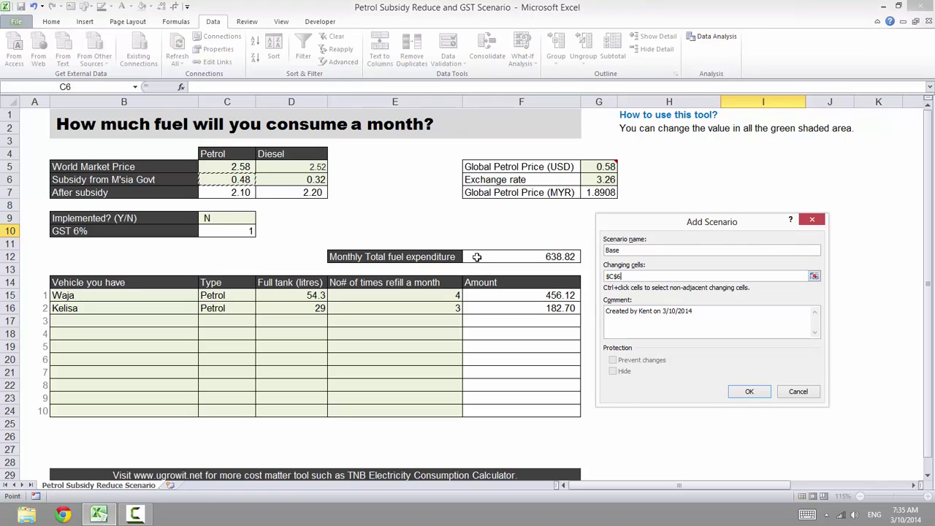
click(737, 393)
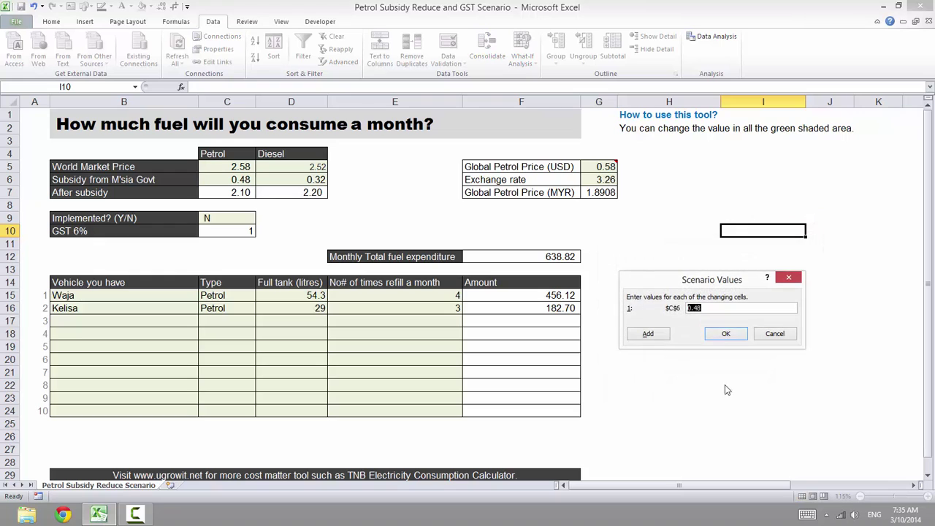
click(722, 334)
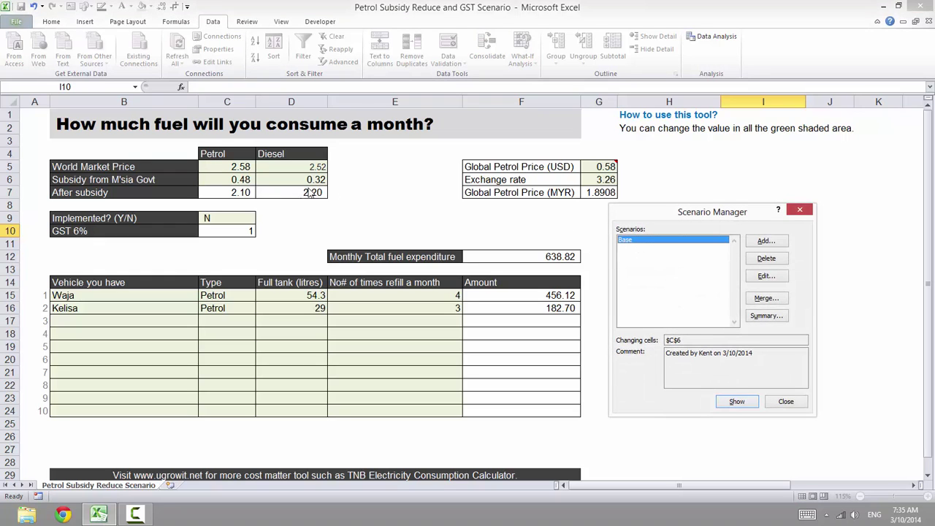
Add a scenario named Reduce 20 cents that sets changing cell C6 to 0.28, and show it in the sheet
click(765, 240)
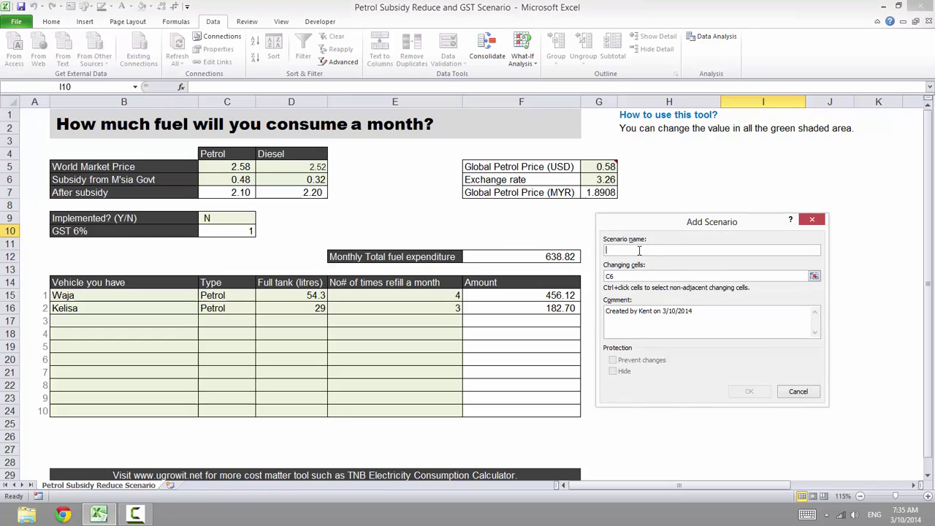
text(Redu)
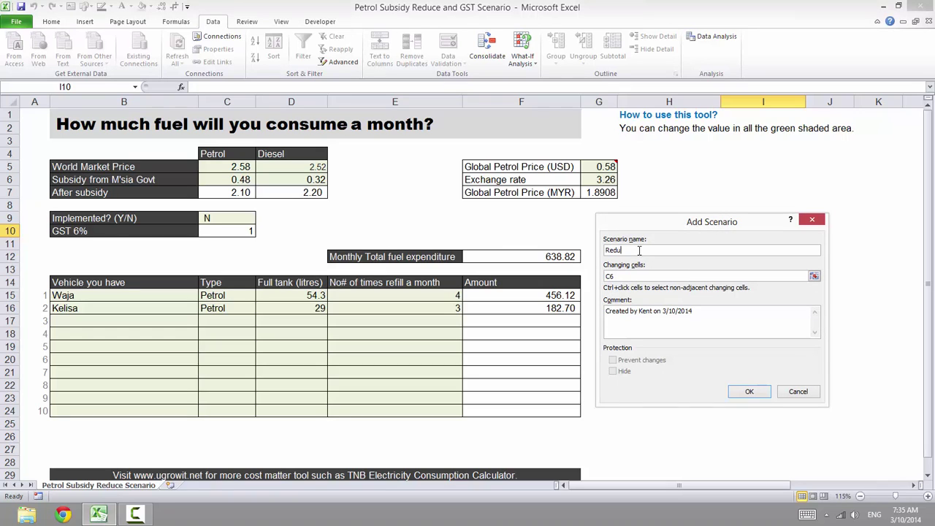
text(ce 20 cents)
click(223, 179)
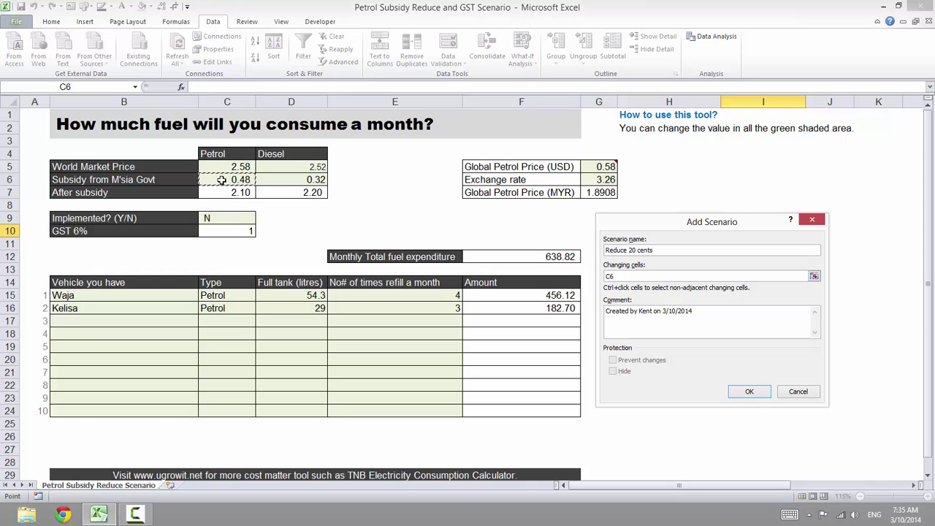
click(748, 390)
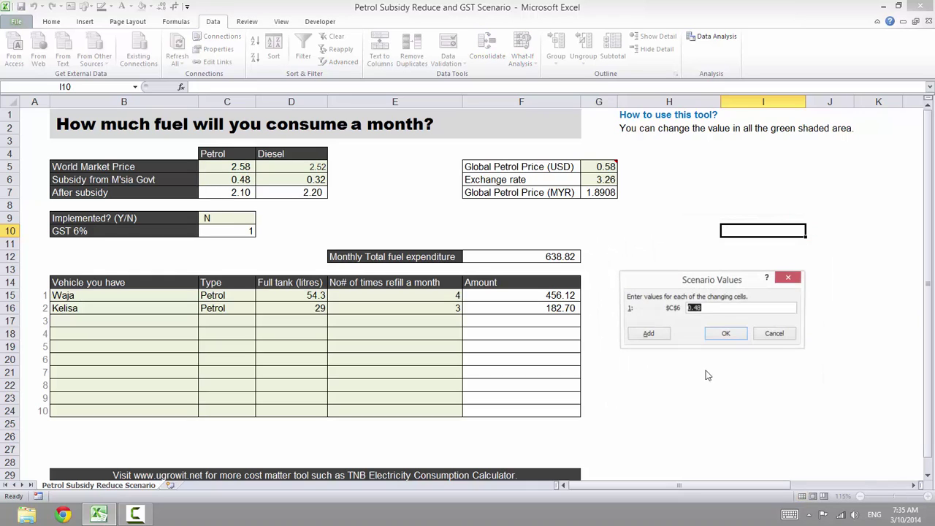
click(697, 310)
drag(693, 310, 696, 310)
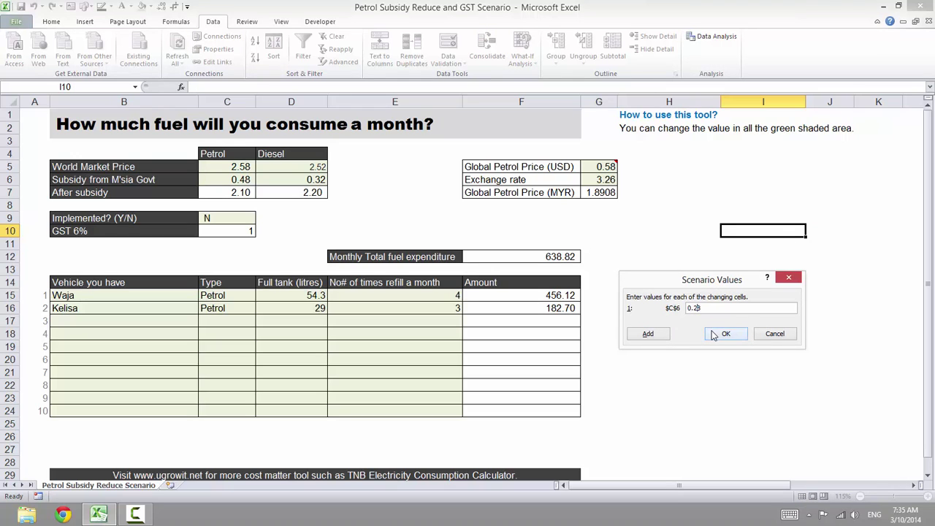
click(725, 333)
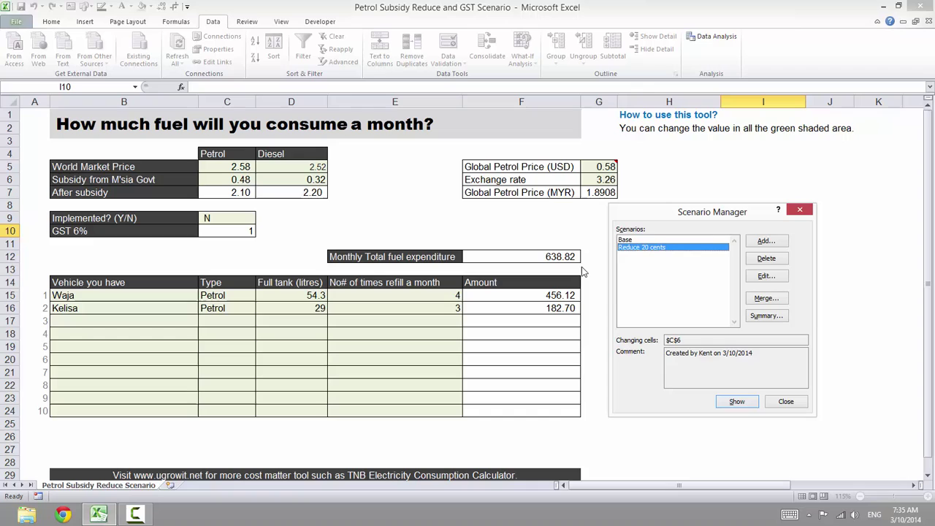
click(745, 404)
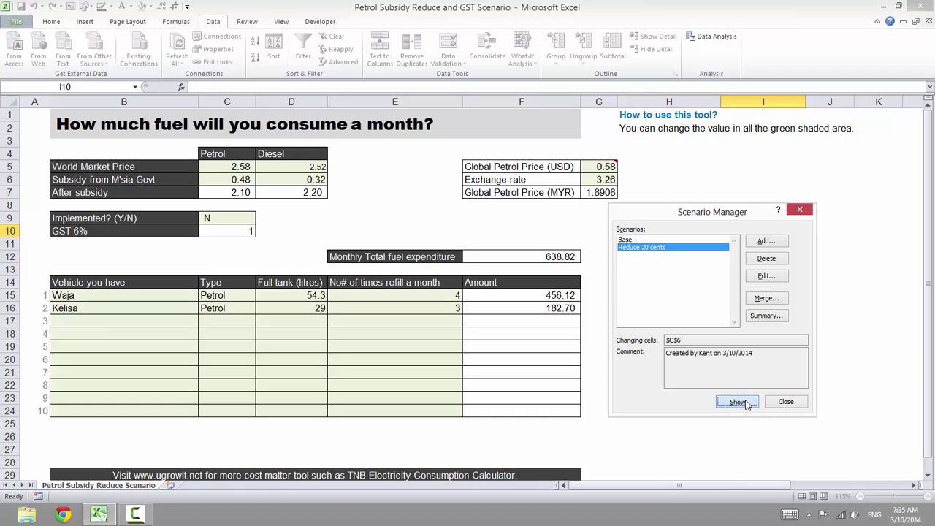
click(745, 405)
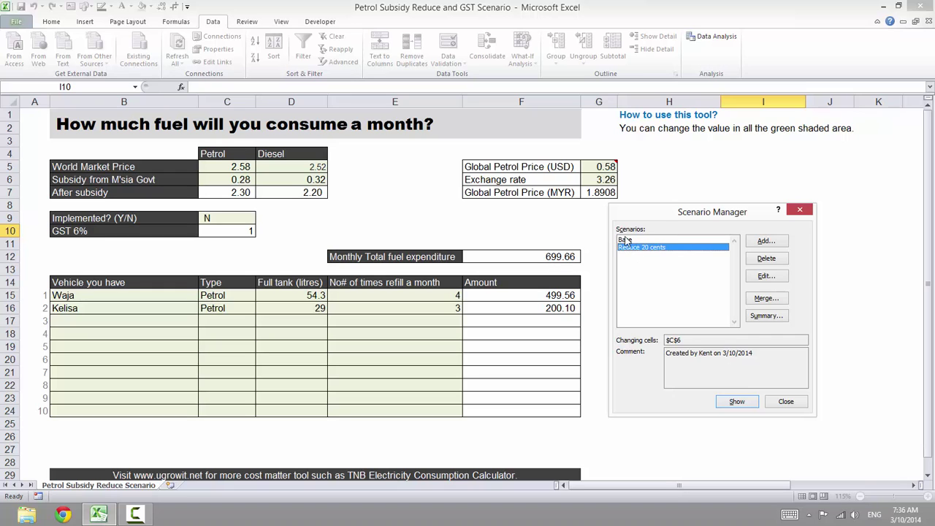
Generate a scenario summary report with only the monthly total fuel expenditure, F12, as the result cell
click(763, 316)
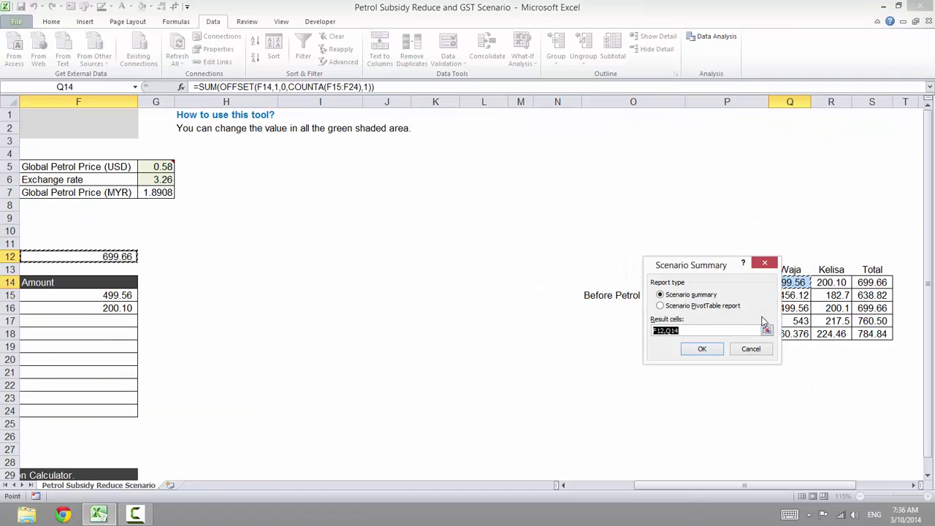
double_click(665, 331)
drag(663, 330, 634, 326)
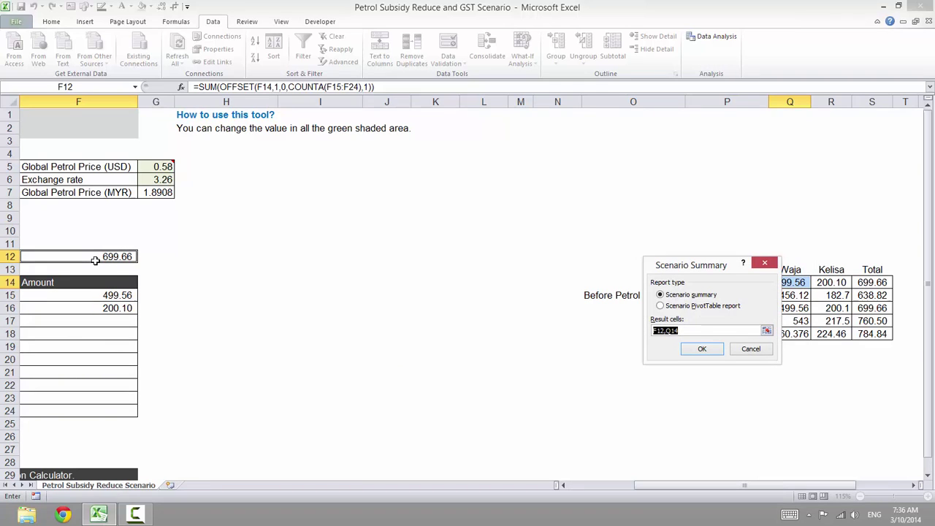
key(BackSpace)
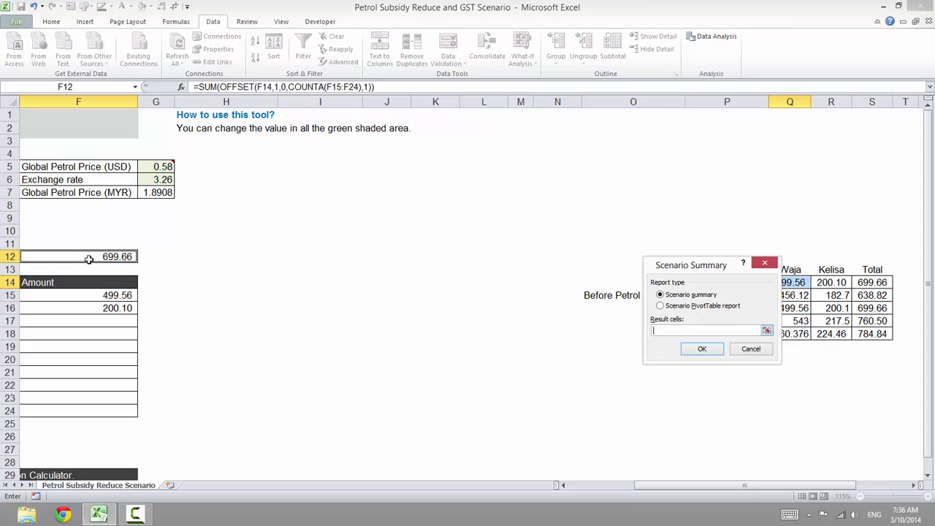
click(73, 254)
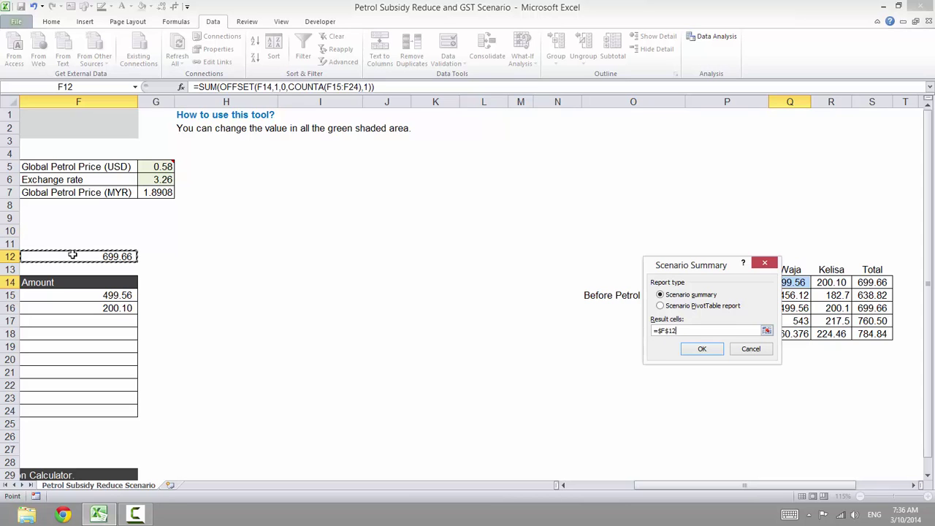
click(634, 487)
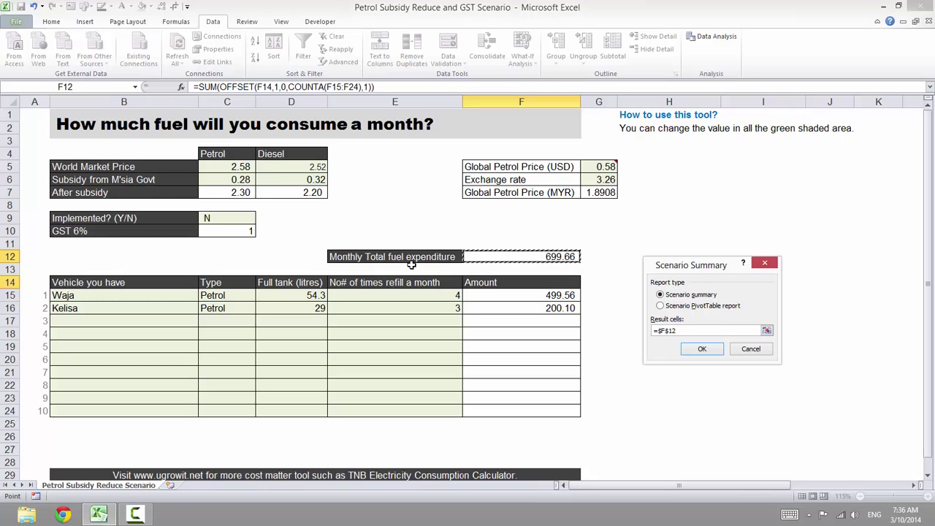
click(700, 349)
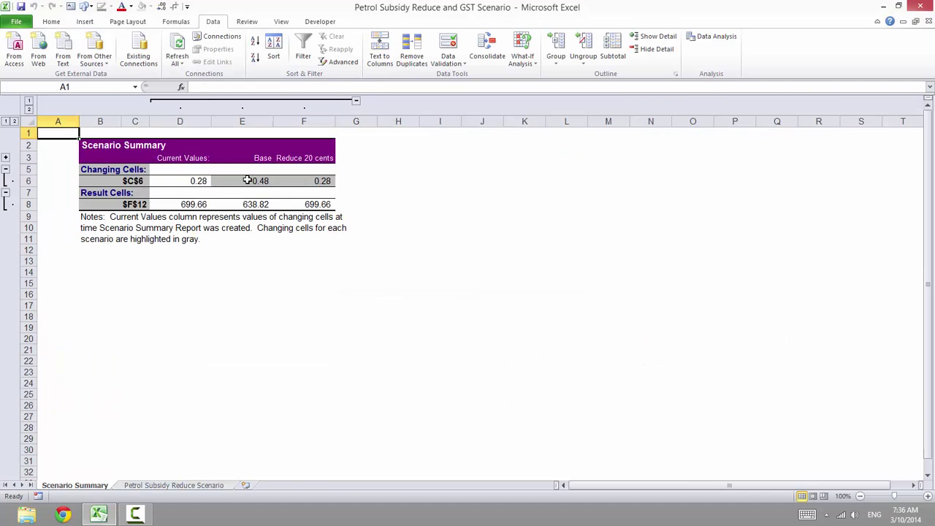
Calculate the monthly increase in G8 of the scenario summary as the Reduce 20 cents result minus the Base result, =F8-E8
click(352, 204)
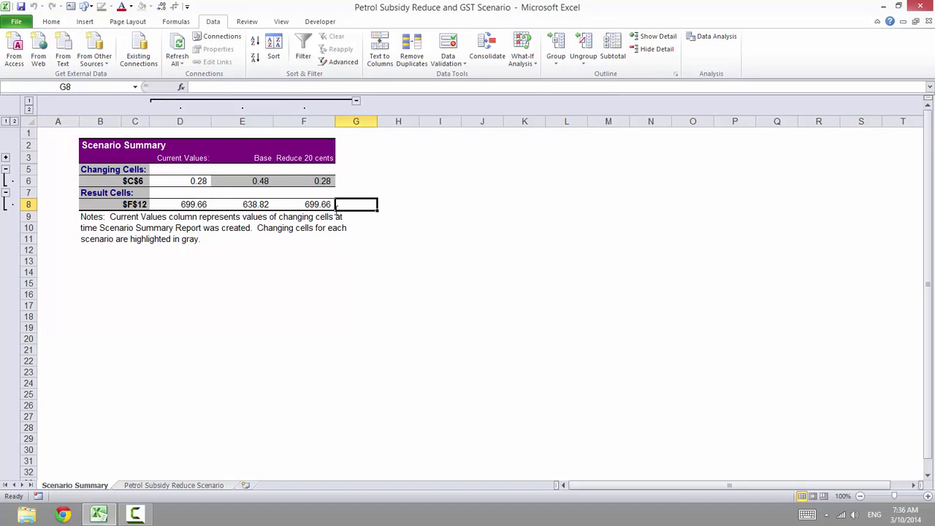
text(=)
click(310, 206)
text(-)
click(233, 204)
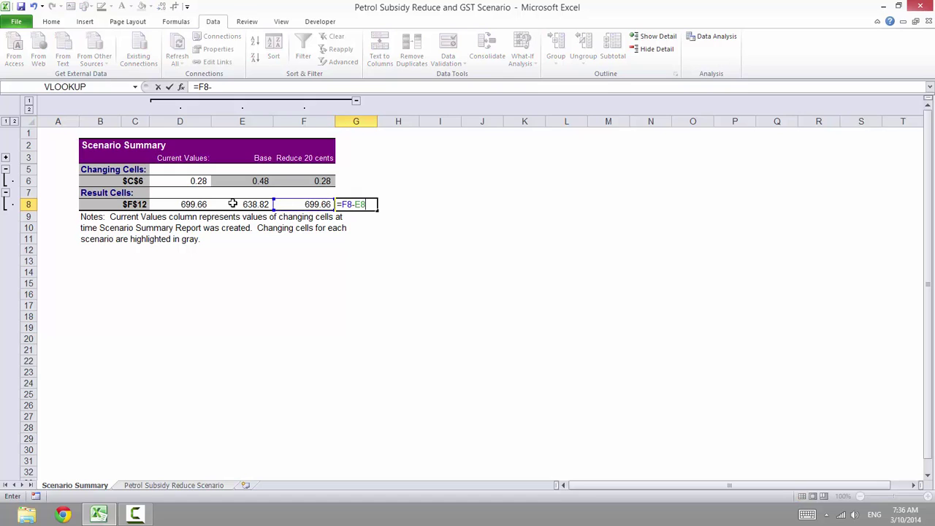
key(Return)
click(369, 204)
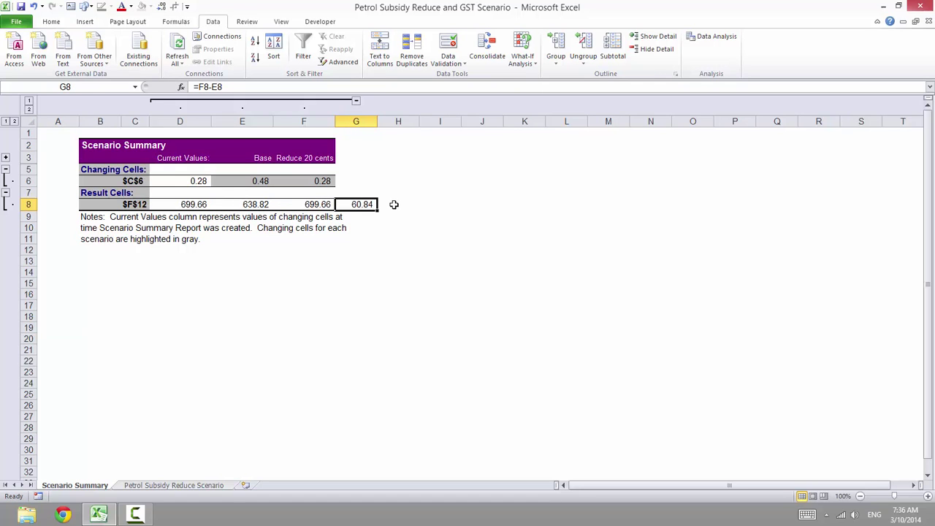
Calculate the yearly increase in H8 by multiplying the monthly difference by twelve, =G8*12
click(394, 204)
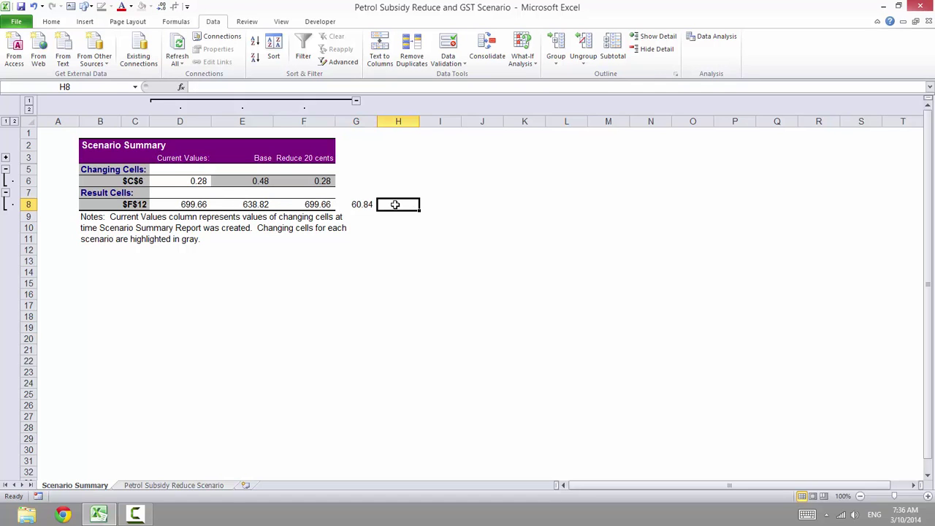
text(=)
click(362, 203)
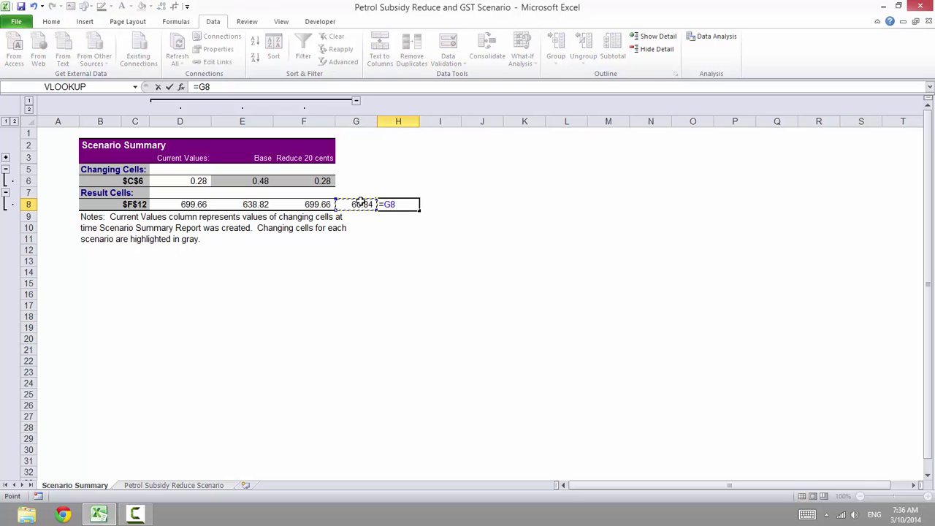
text(*12)
key(Return)
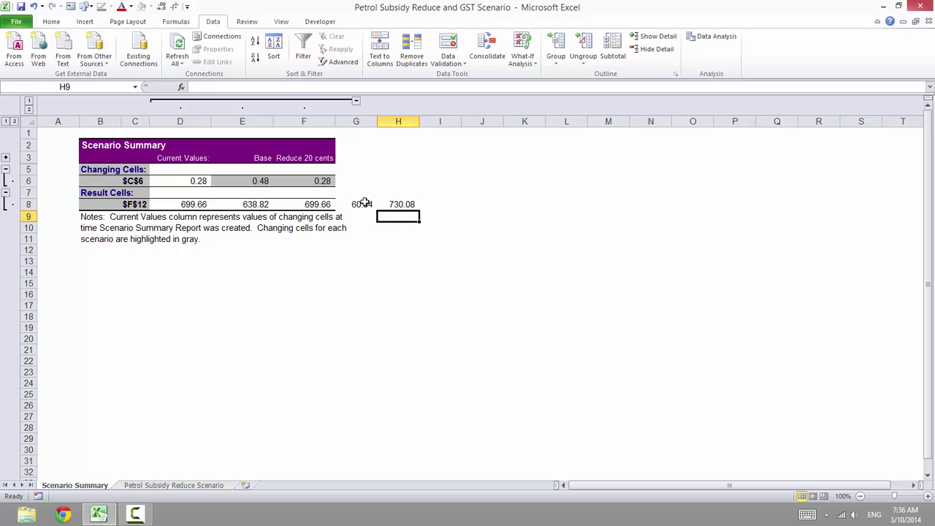
click(392, 204)
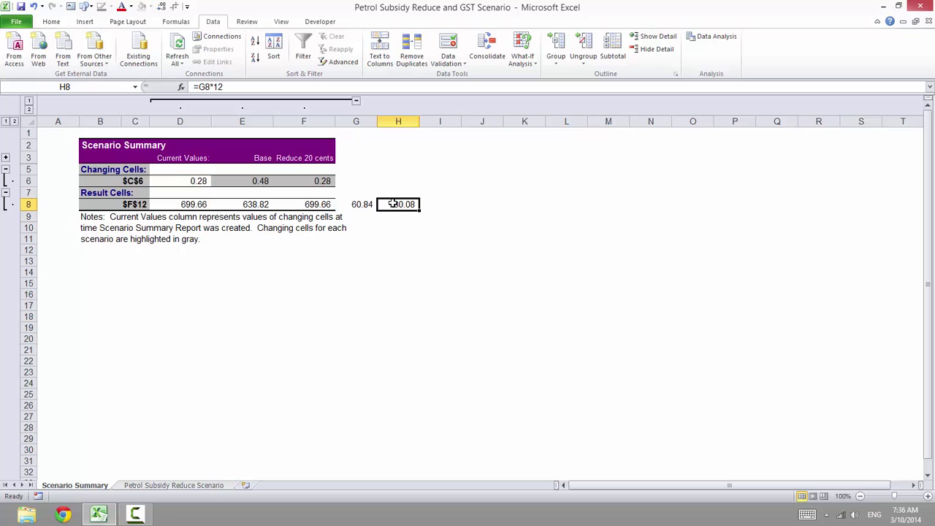
On the Petrol Subsidy Reduce Scenario sheet, add a scenario named Reduce 30 cents that sets C6 to 0.18, and show it
click(188, 488)
click(228, 181)
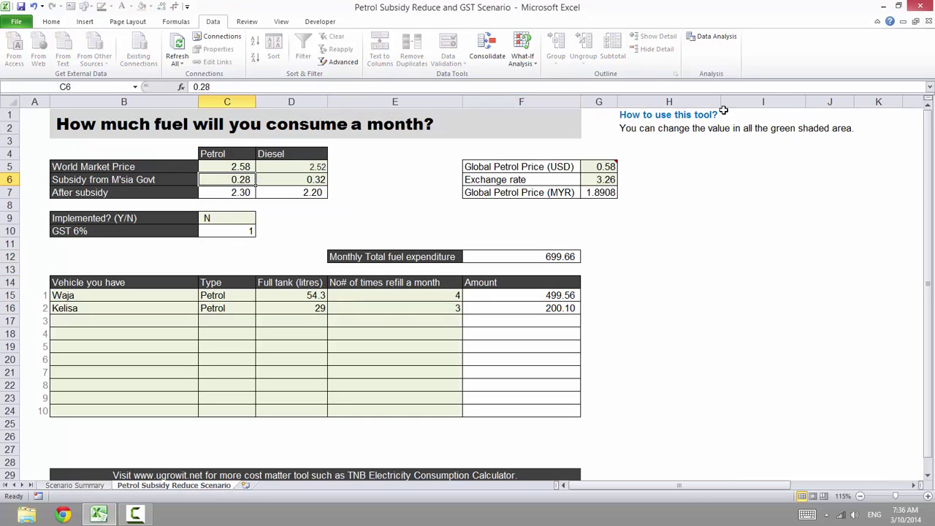
click(520, 64)
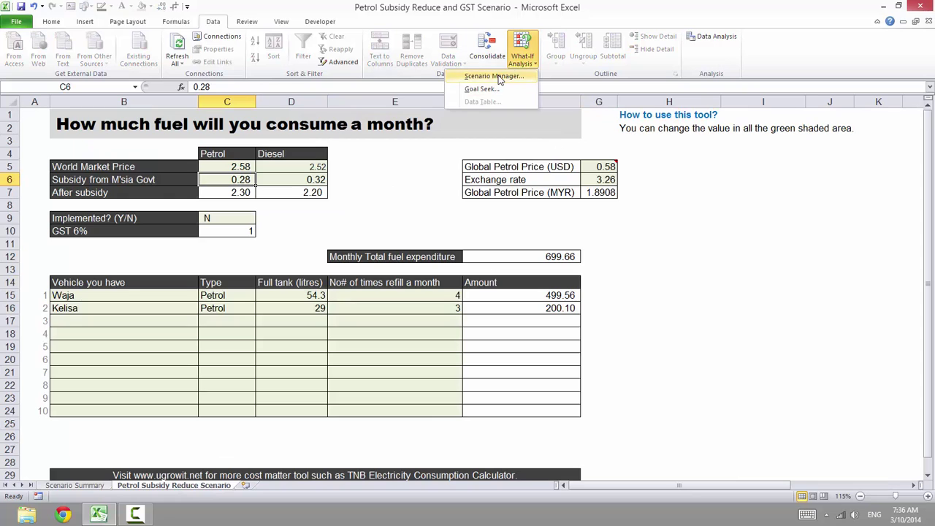
click(489, 77)
click(765, 241)
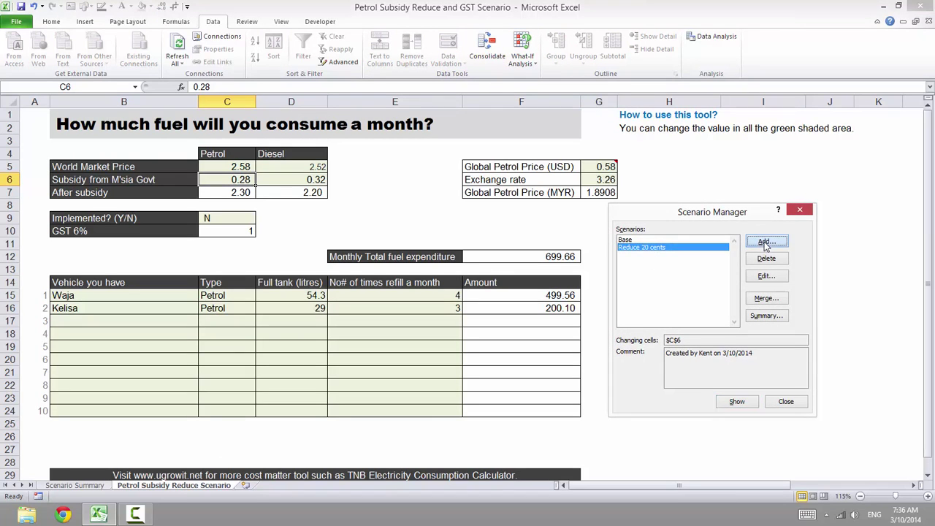
text(Reduce 30)
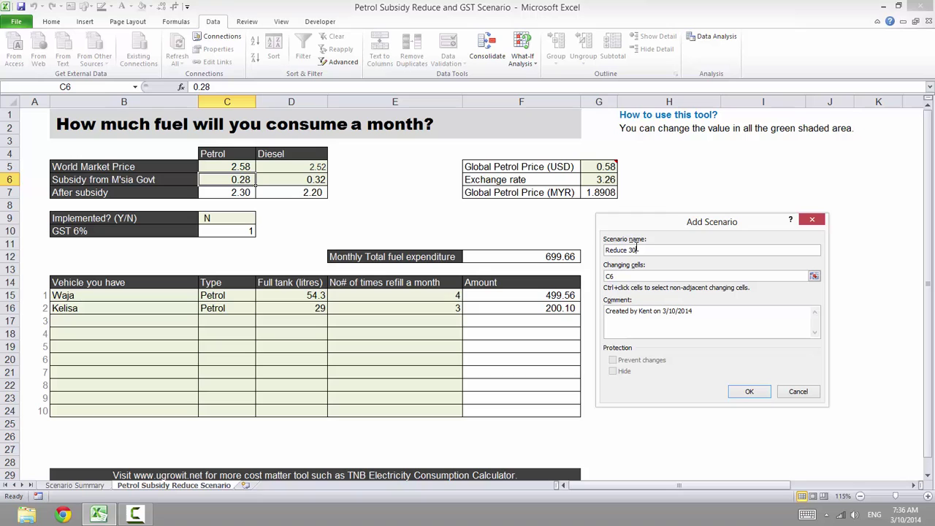
text(cents)
click(734, 393)
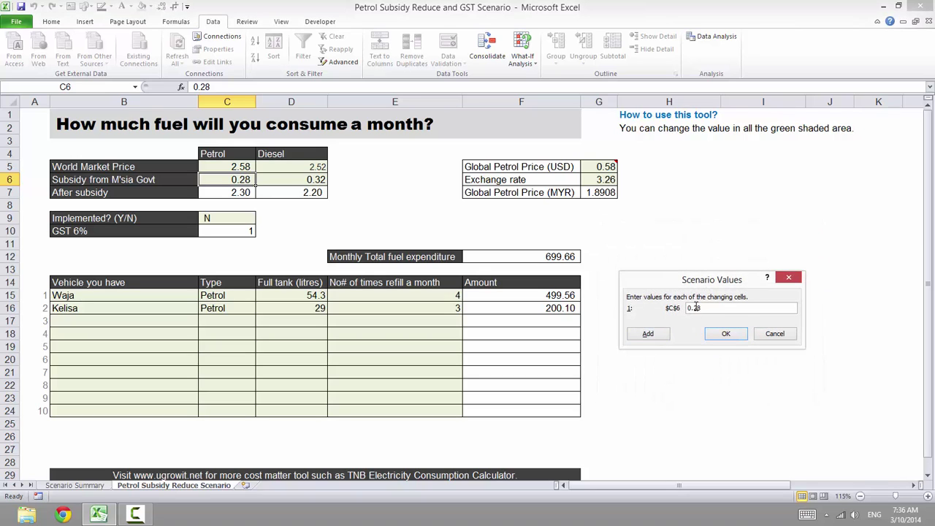
click(725, 333)
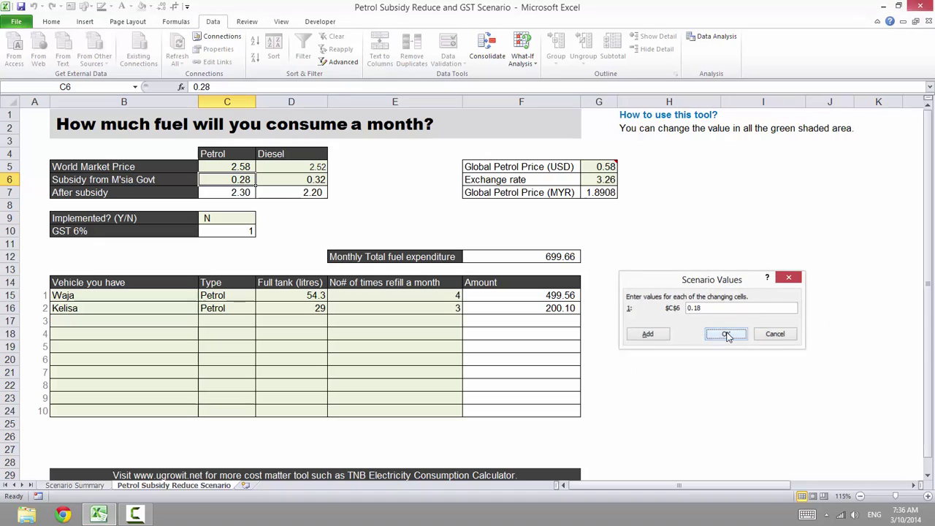
click(731, 402)
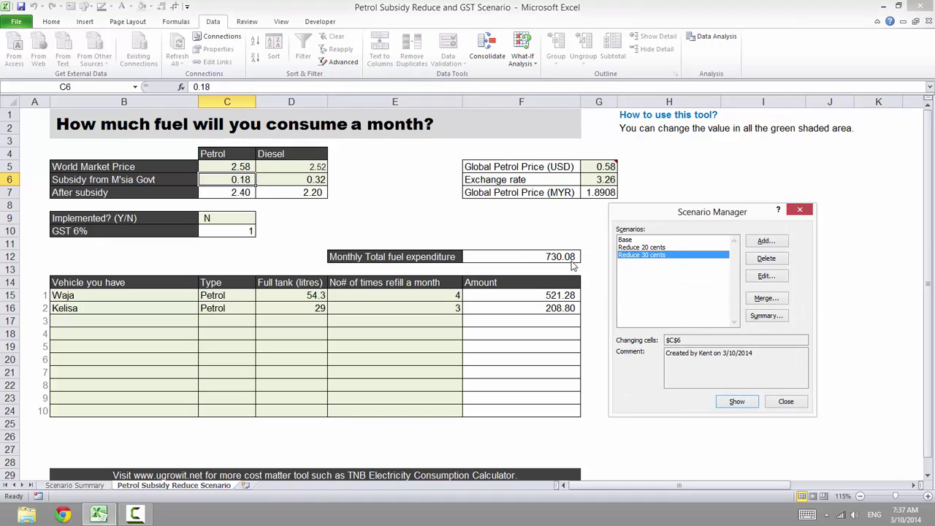
Generate a scenario summary report covering all three scenarios, with F12 as the result cell
click(760, 317)
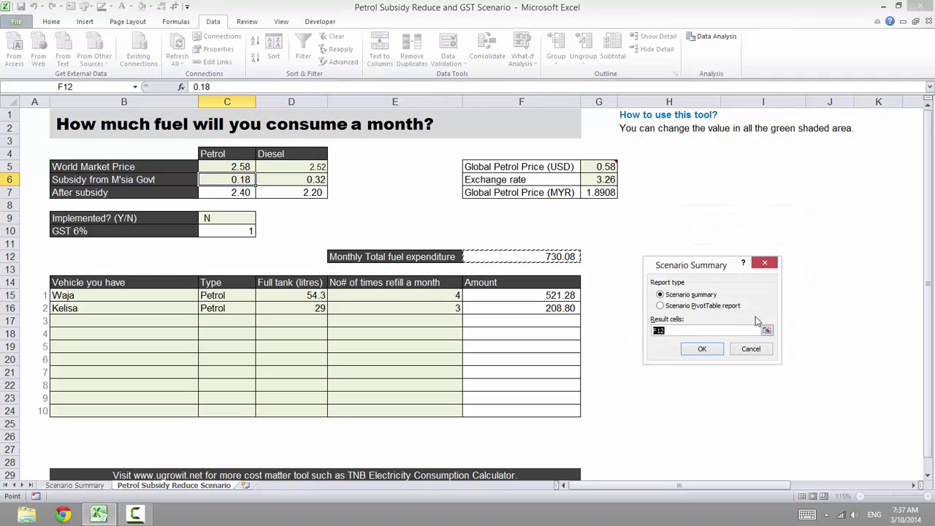
drag(657, 332, 599, 328)
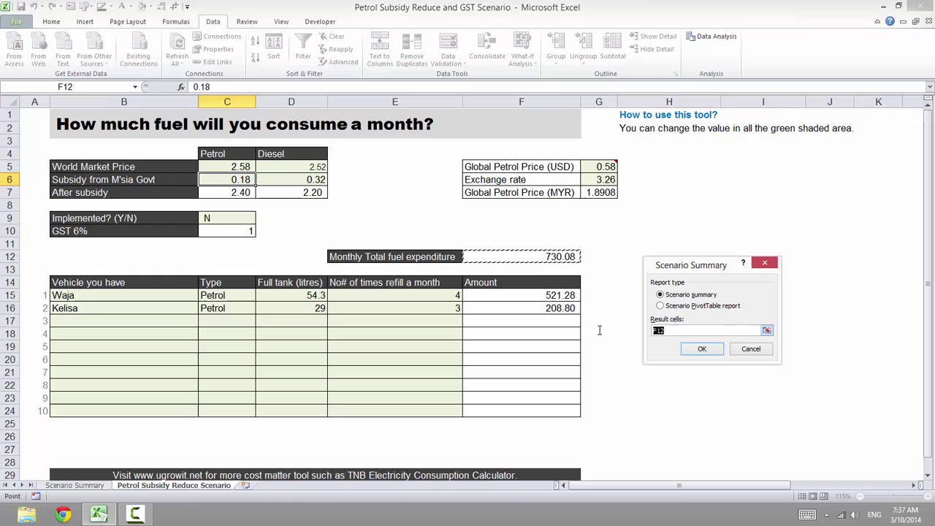
click(705, 349)
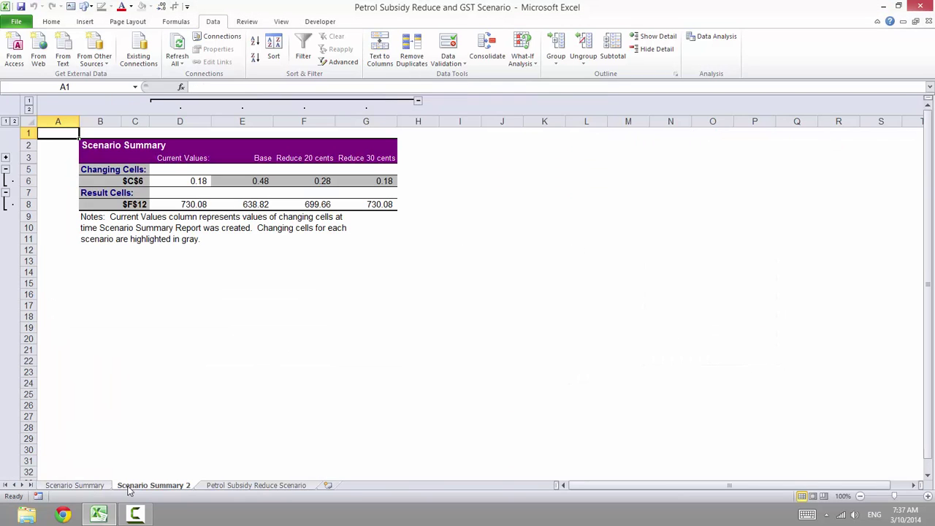
Begin a formula in H8 of the new summary sheet, beside the Reduce 30 cents result
click(416, 201)
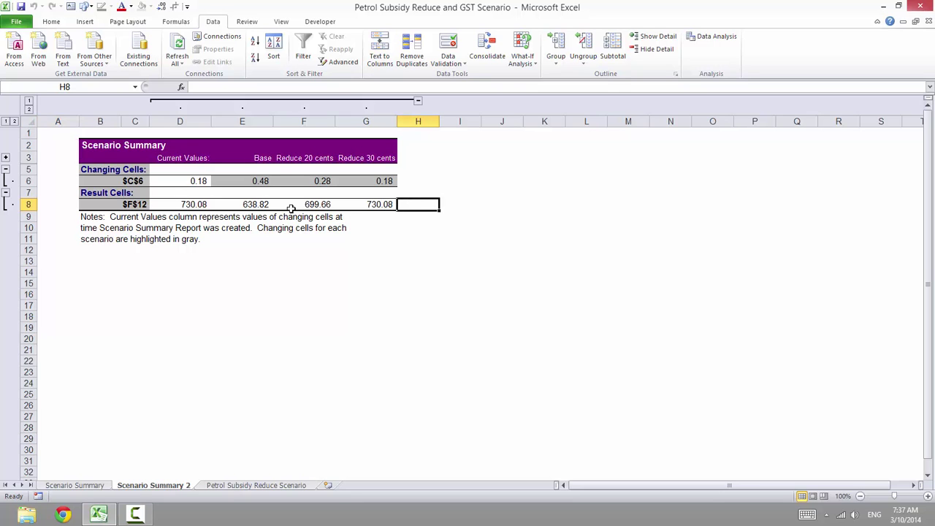
click(259, 207)
click(370, 202)
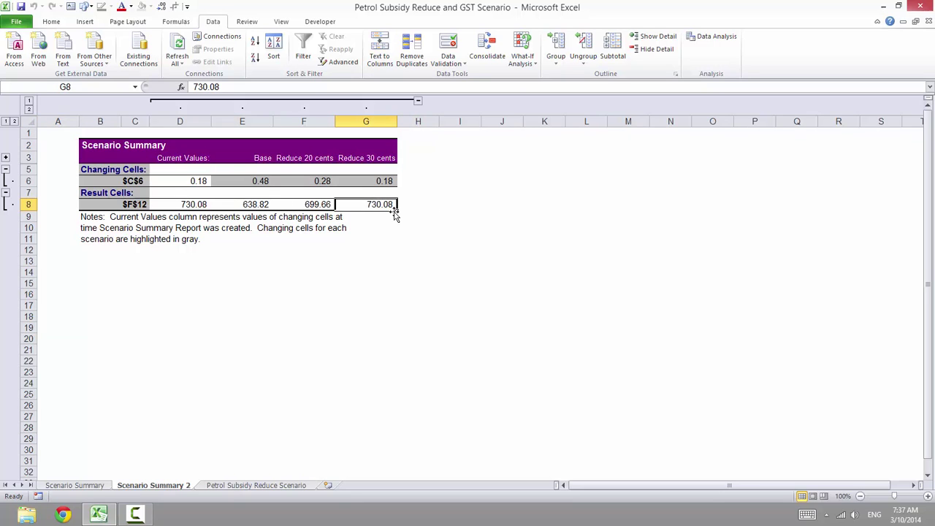
click(414, 206)
text(=)
click(244, 204)
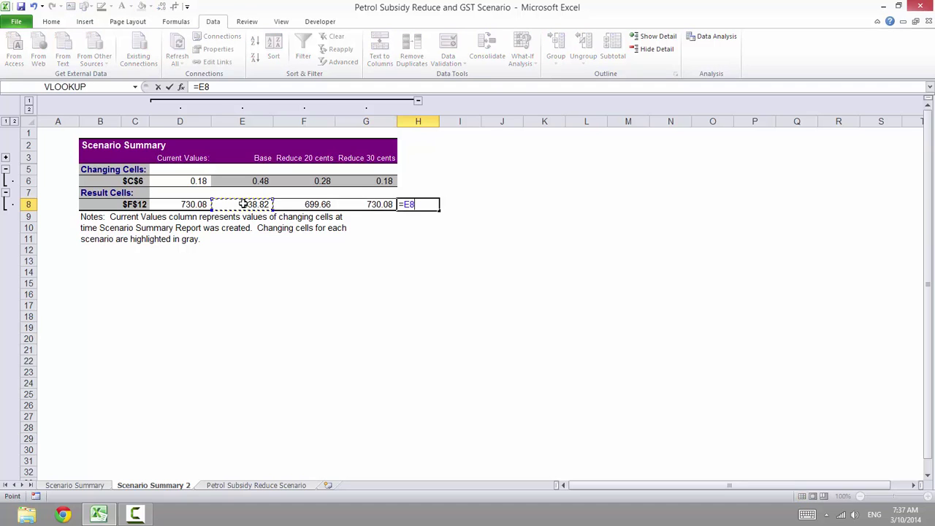
text(-)
key(BackSpace)
key(BackSpace)
key(BackSpace)
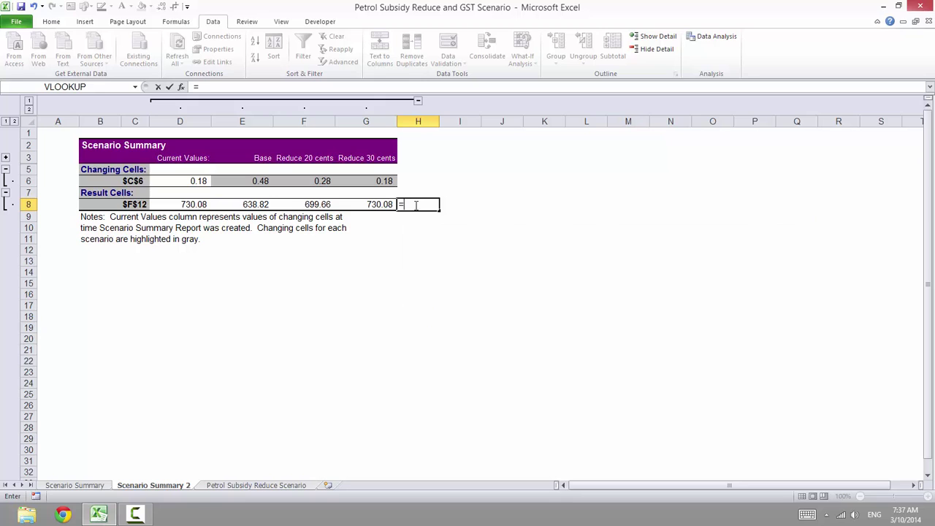
Complete the H8 formula as the Reduce 30 cents result minus the Base result, =G8-E8
click(372, 205)
text(-)
click(244, 205)
key(Return)
Calculate the yearly increase for the 30-cent reduction in I8 with the formula =H8*12
click(450, 203)
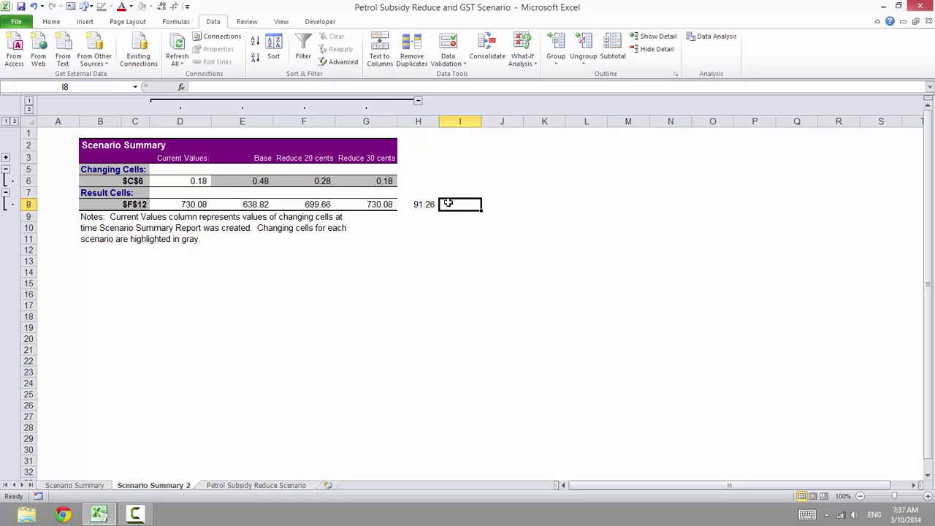
text(=)
click(423, 203)
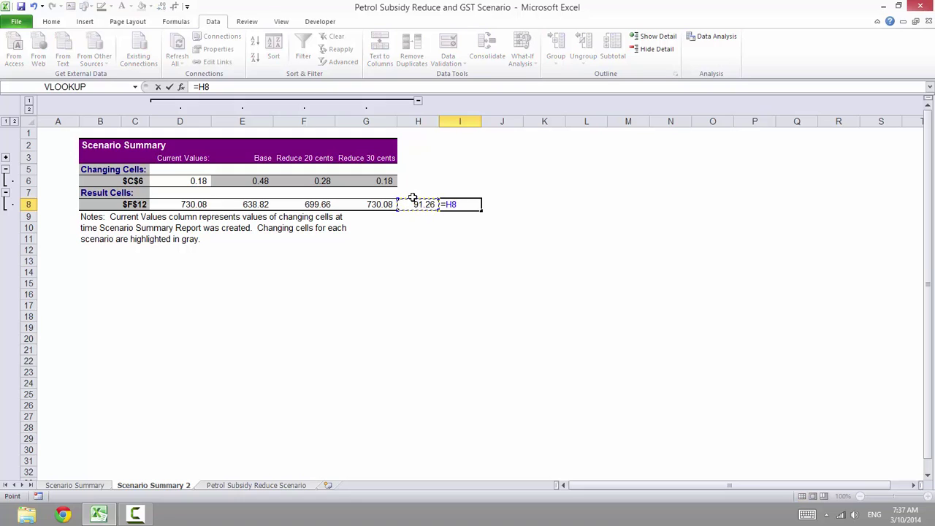
text(*12)
key(Return)
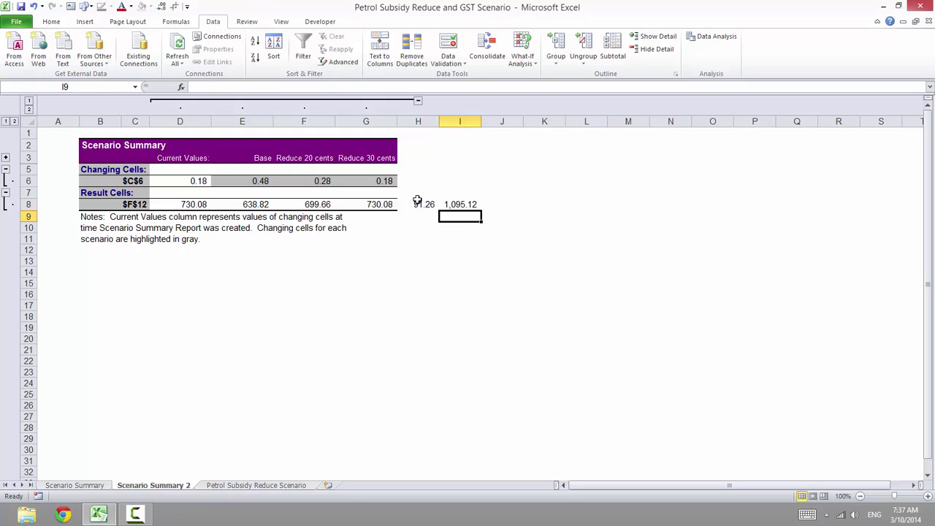
click(449, 204)
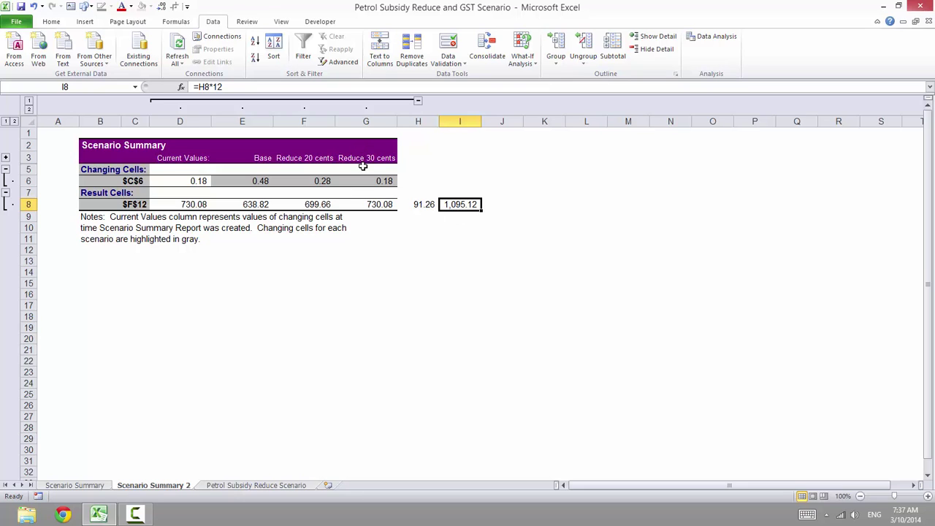
Compare the yearly increases for the 20-cent and 30-cent reductions across the two scenario summary sheets
click(310, 157)
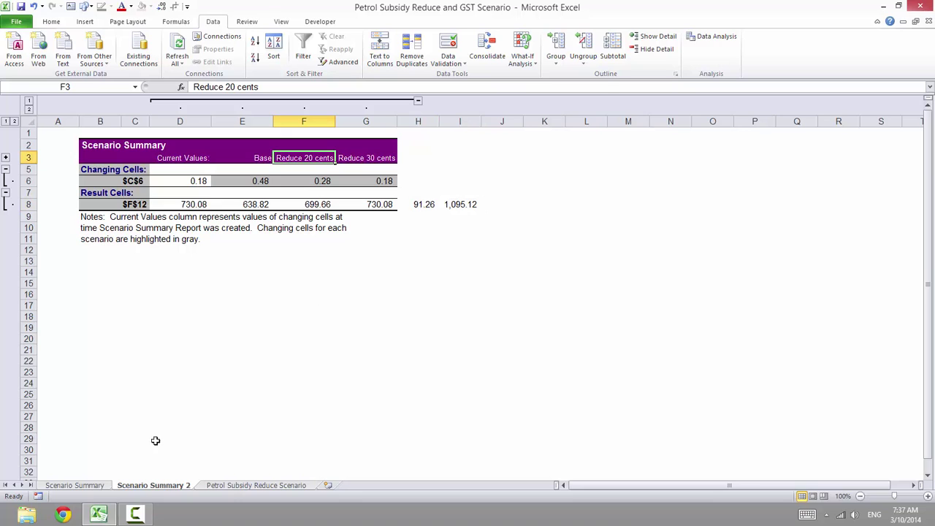
click(90, 486)
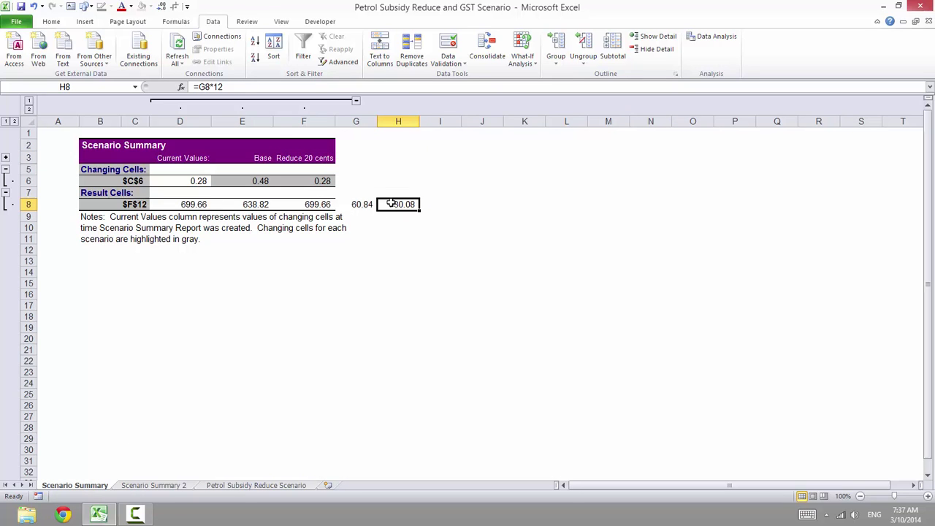
click(151, 486)
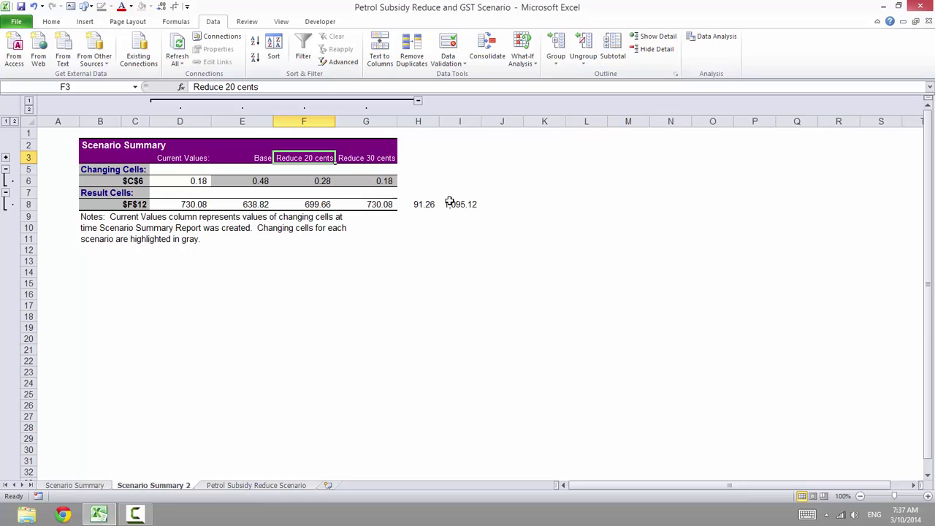
click(76, 486)
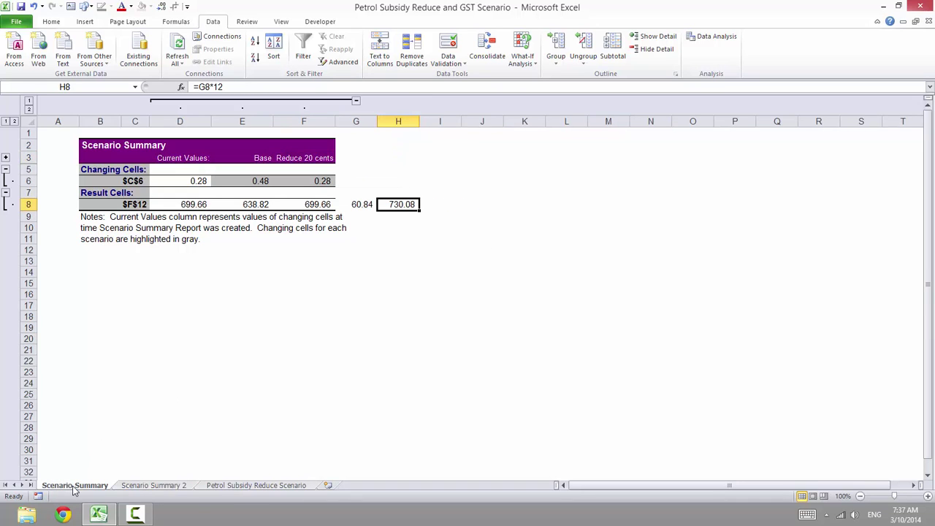
Review the adjustable cells on the Petrol Subsidy Reduce Scenario sheet: subsidies, GST option, global petrol price, exchange rate, vehicles and fuel types
click(216, 487)
click(195, 309)
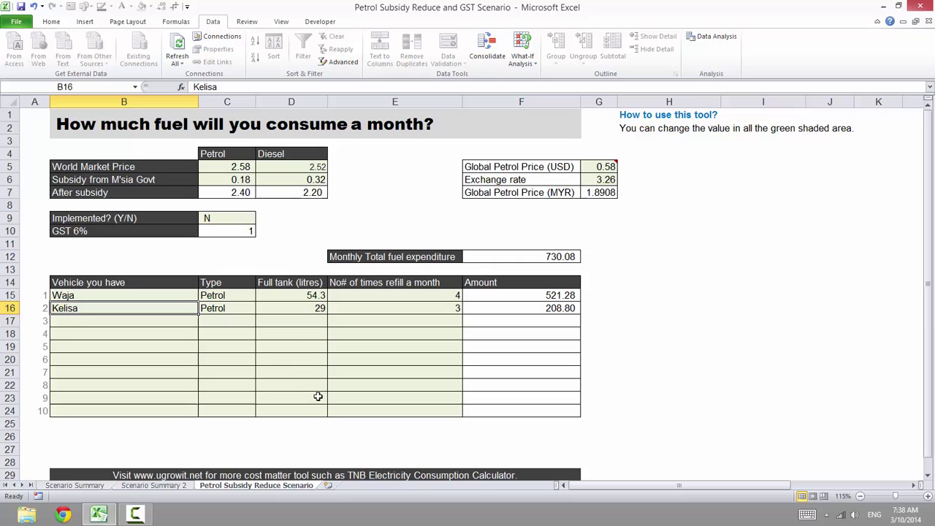
click(234, 179)
click(272, 179)
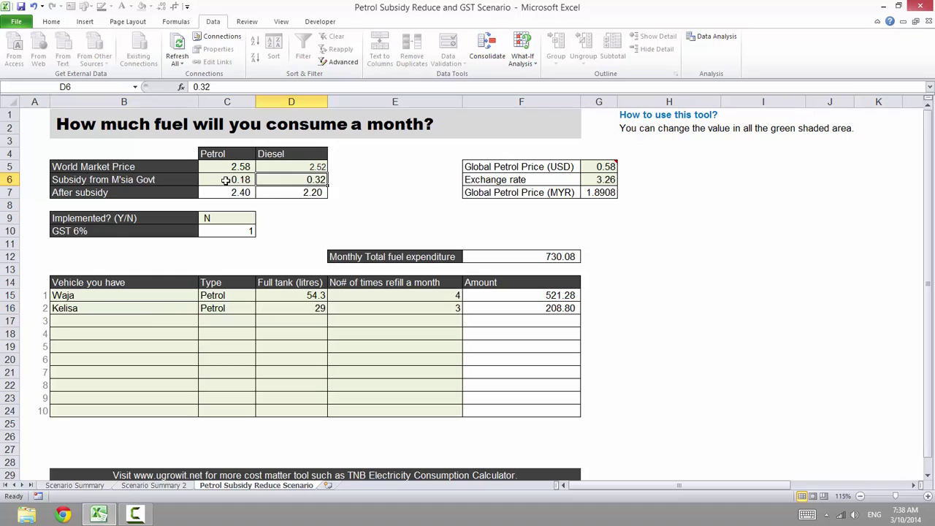
click(233, 179)
click(269, 180)
click(234, 218)
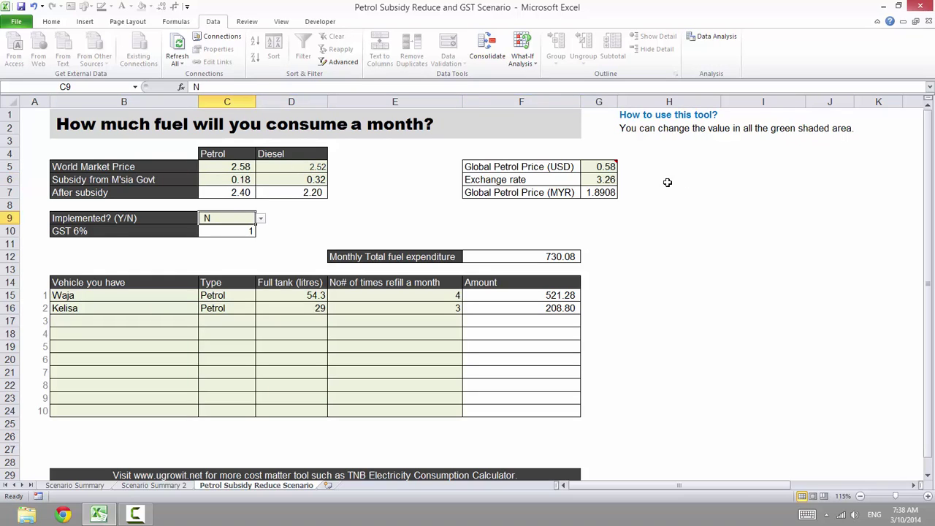
drag(599, 166, 599, 181)
drag(234, 180, 232, 193)
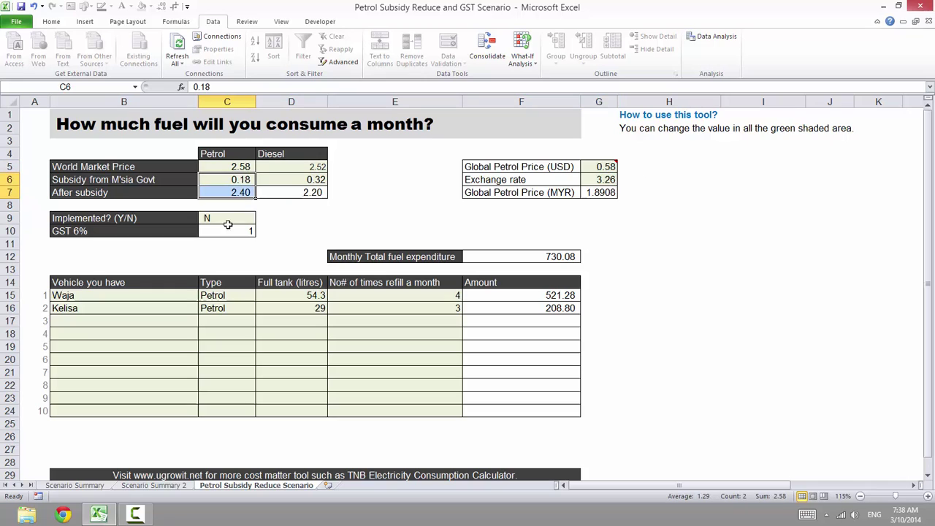
drag(92, 298, 95, 399)
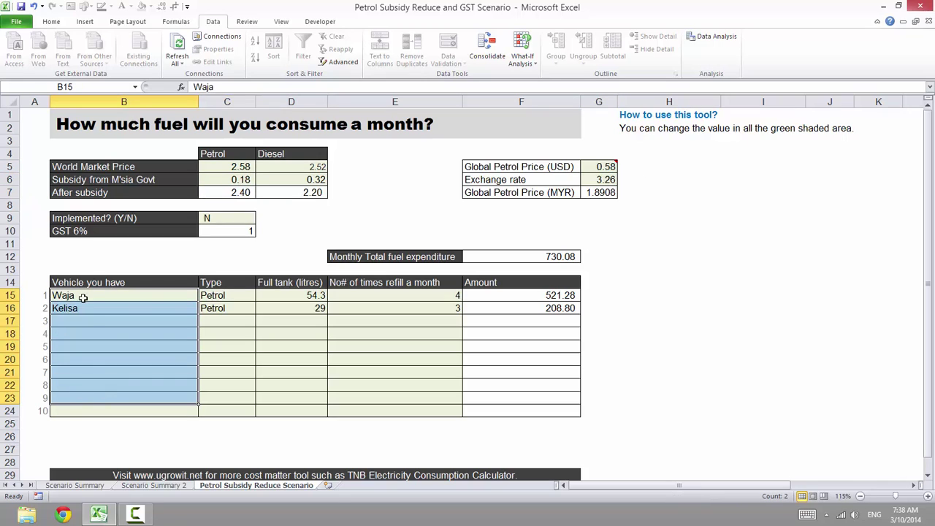
drag(109, 296, 105, 411)
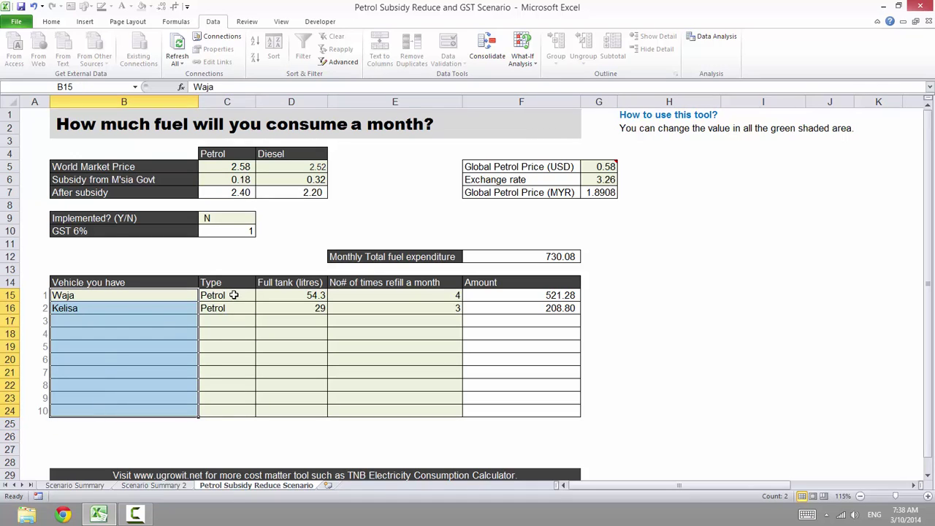
drag(233, 295, 227, 411)
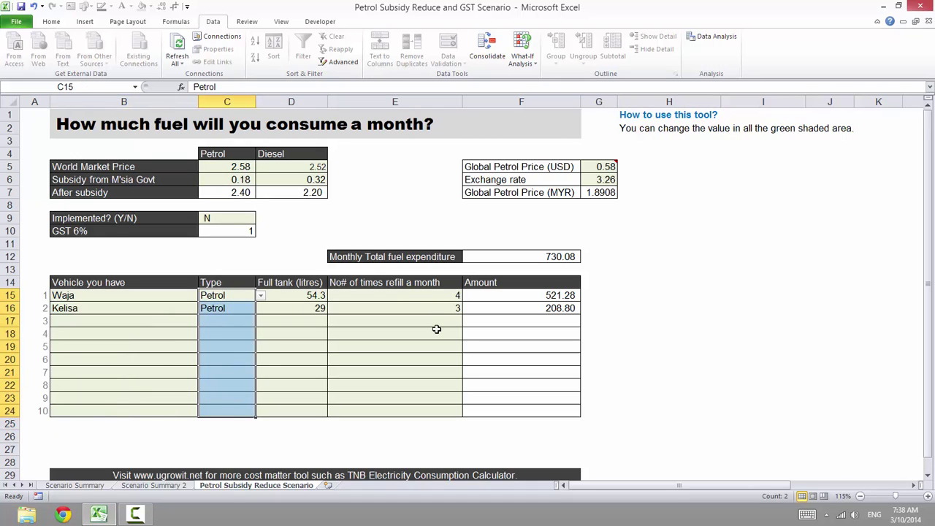
click(436, 330)
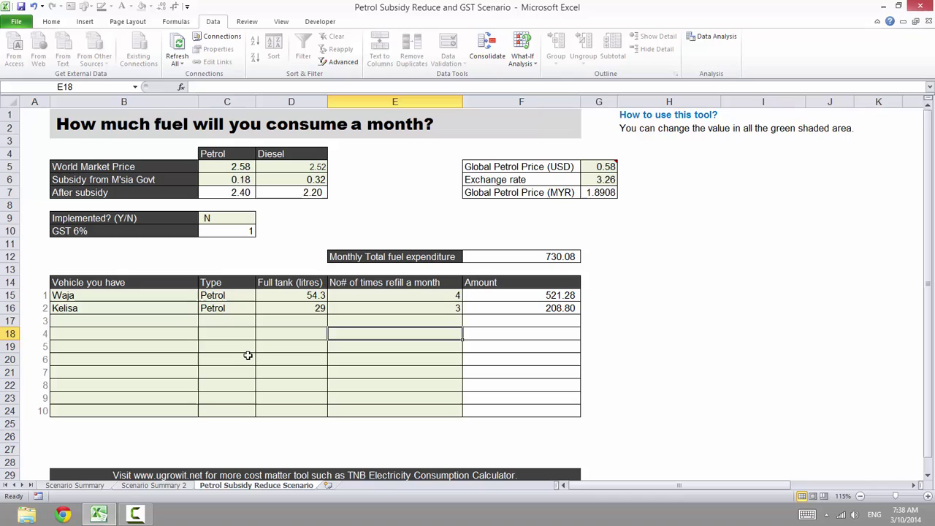